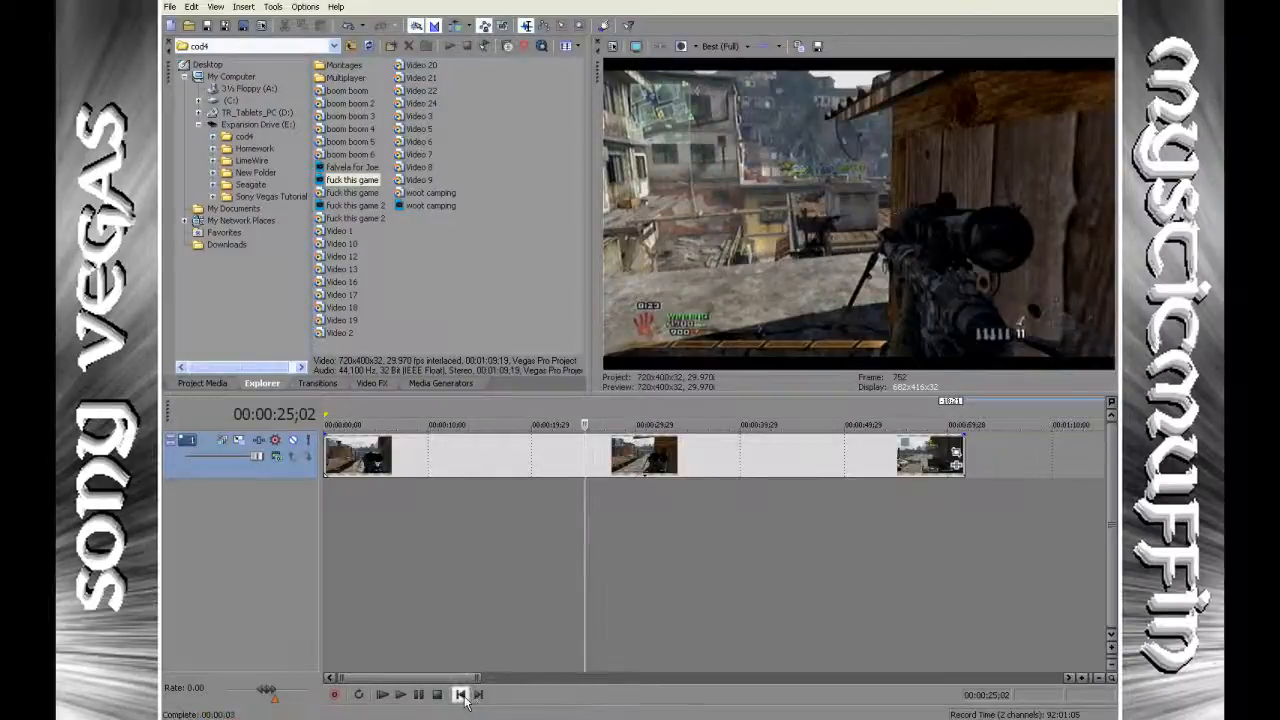
pyautogui.click(460, 694)
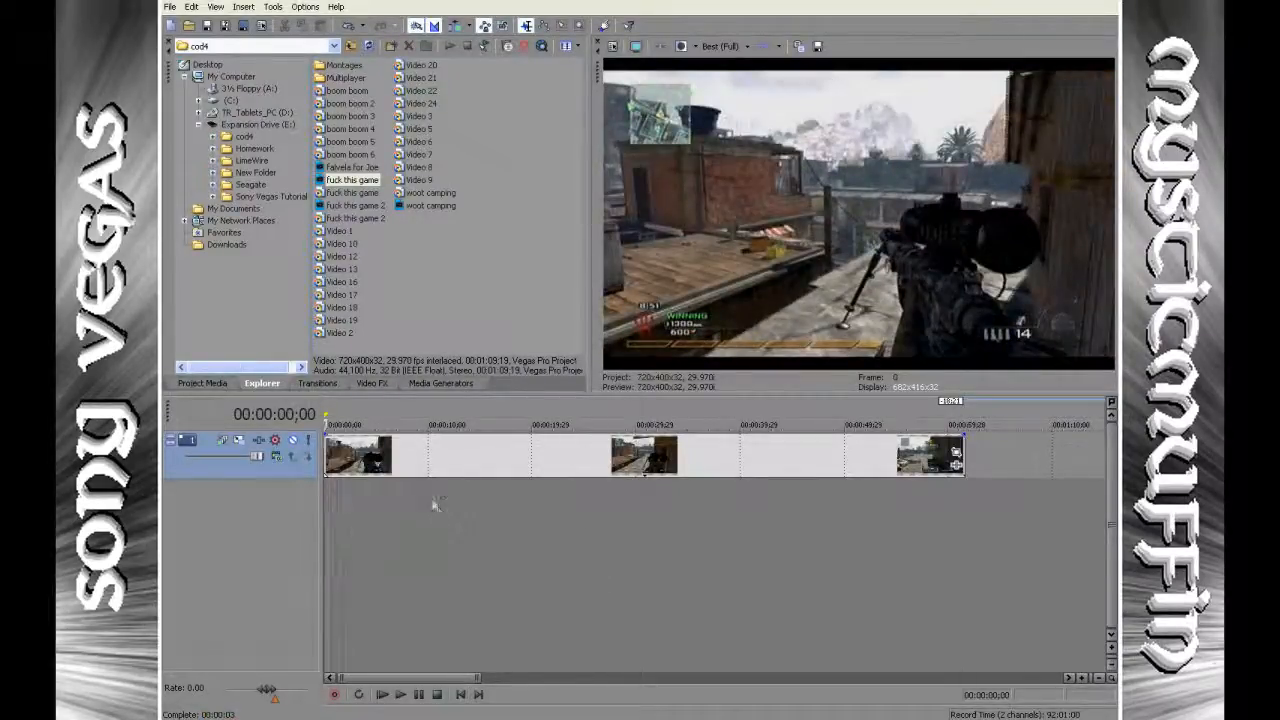
pyautogui.rightClick(504, 500)
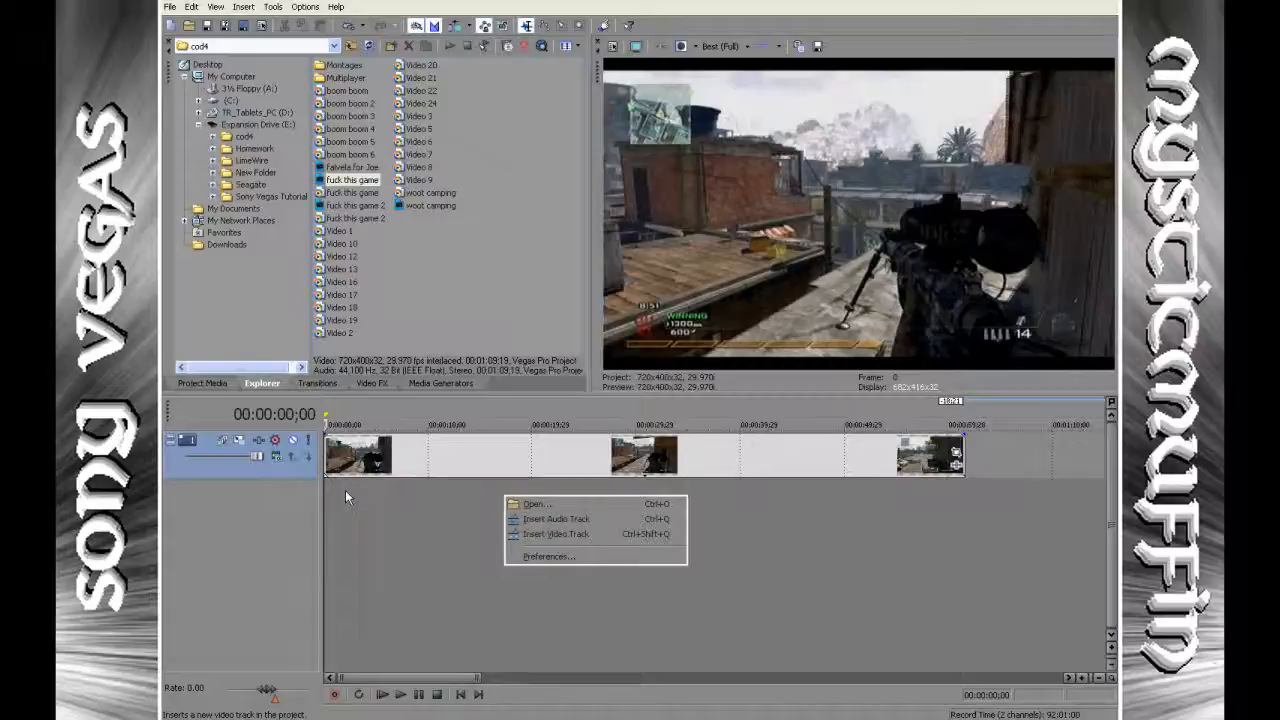
pyautogui.click(380, 490)
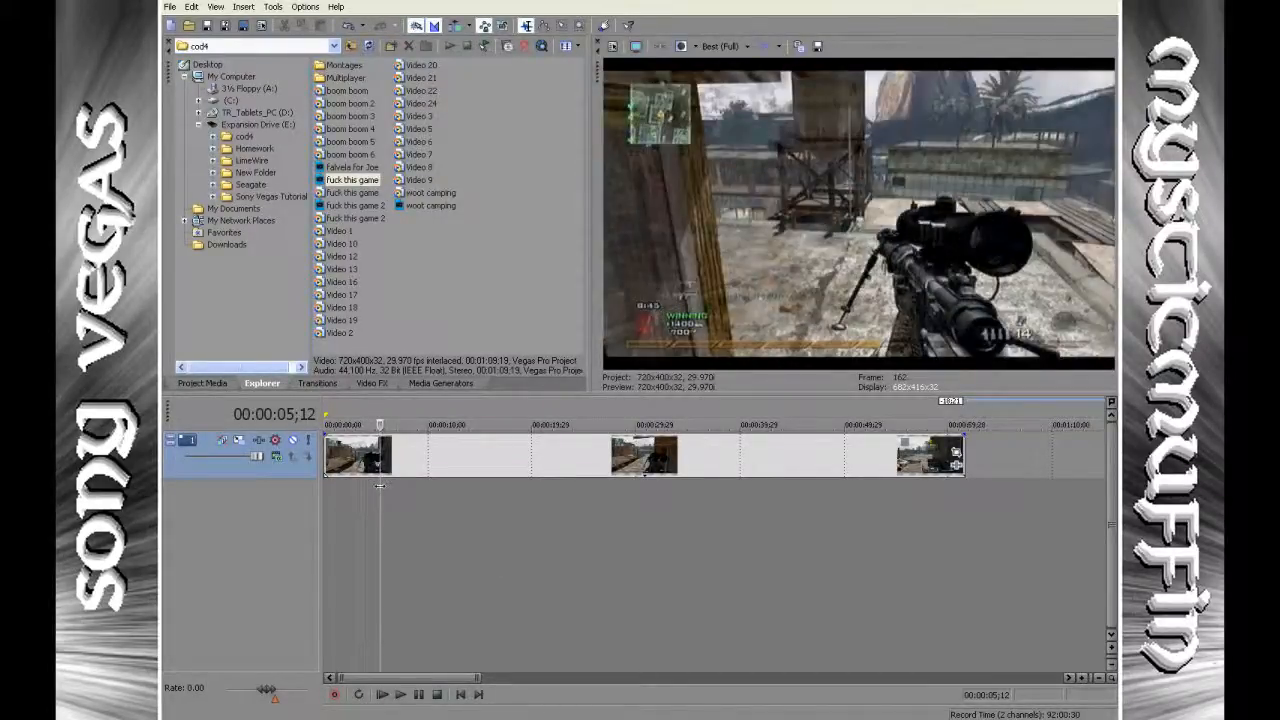
pyautogui.click(384, 487)
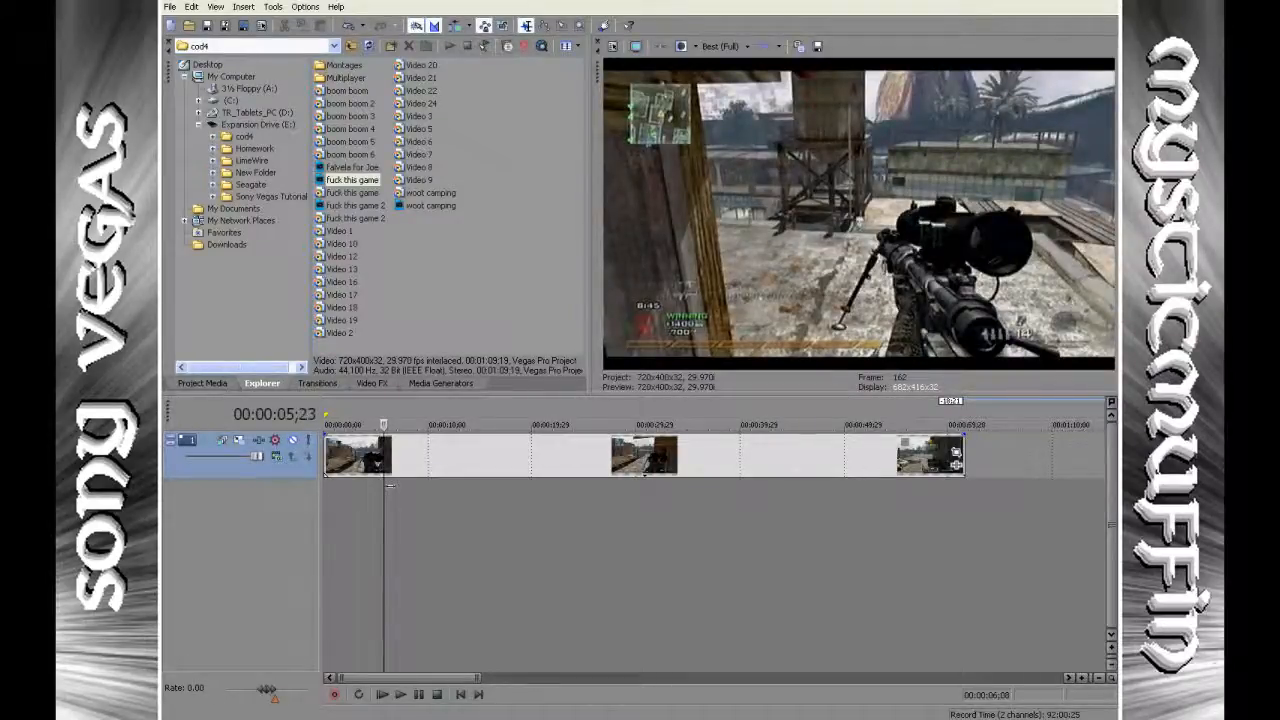
# Split the video clip on the timeline at 00:00:10;00 and again at 00:00:20;03.
pyautogui.moveTo(391, 486)
pyautogui.mouseDown()
pyautogui.moveTo(435, 469)
pyautogui.moveTo(430, 440)
pyautogui.mouseUp()
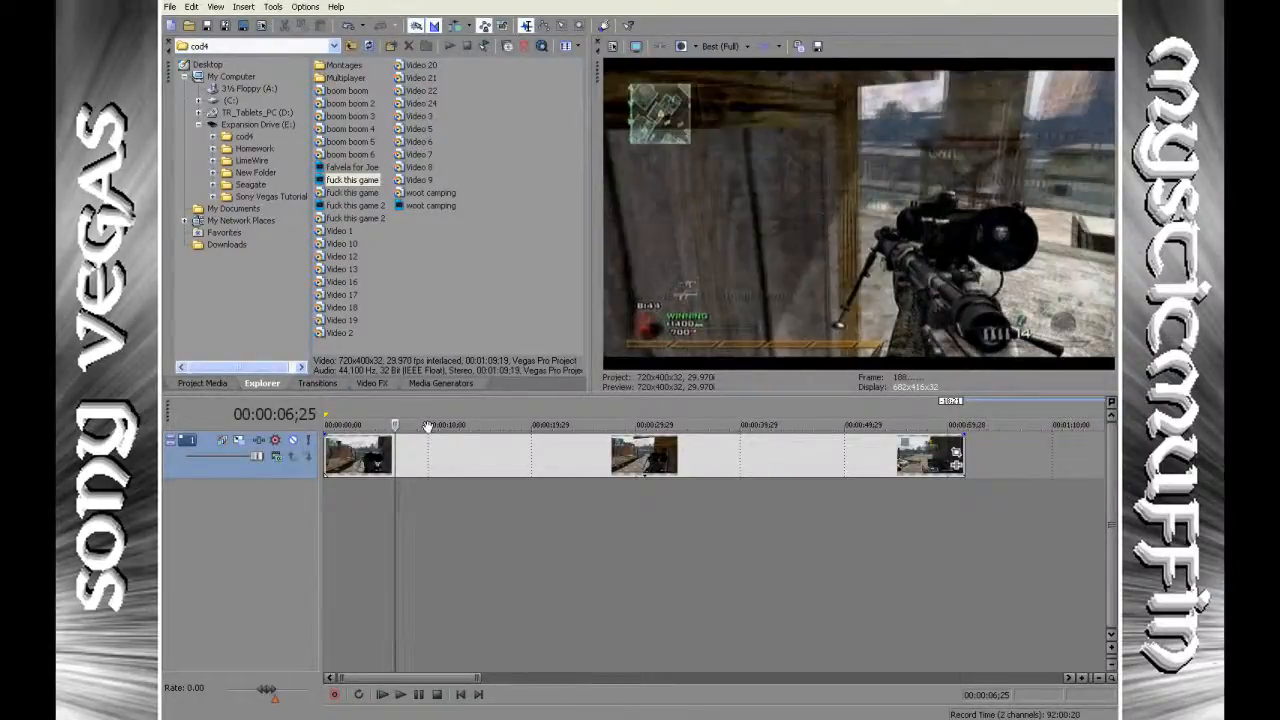
pyautogui.click(430, 445)
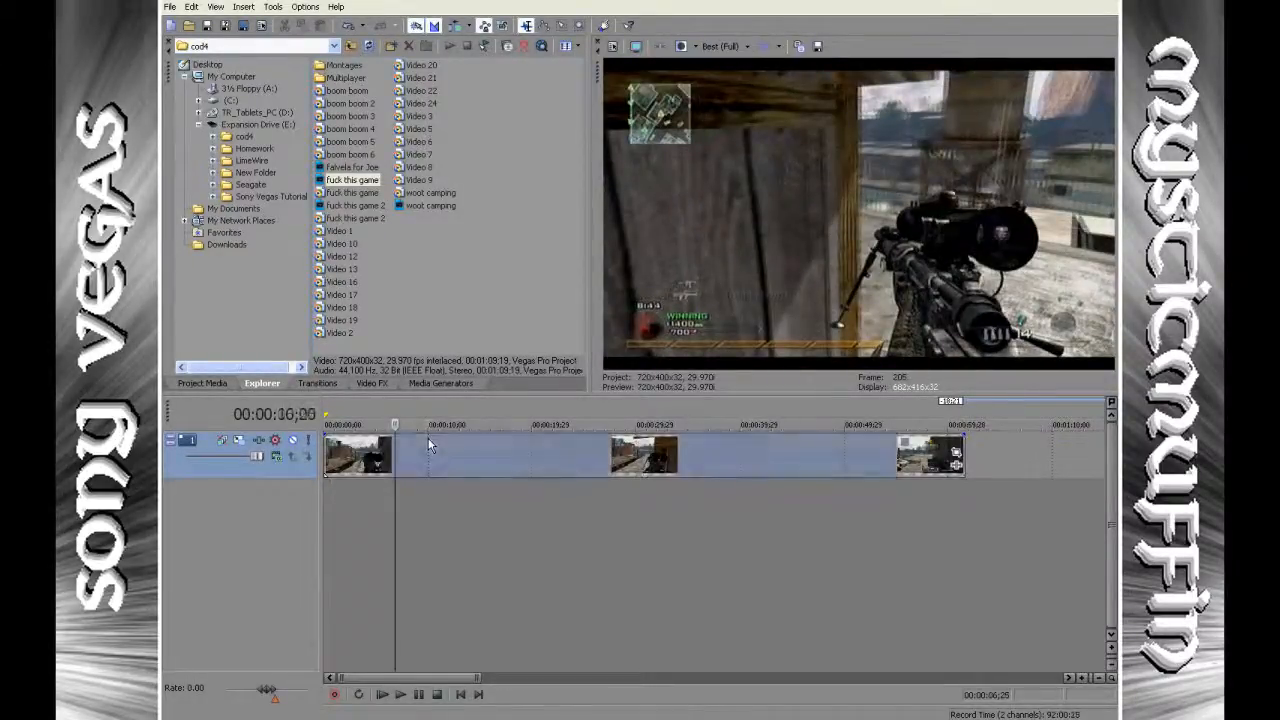
pyautogui.click(428, 442)
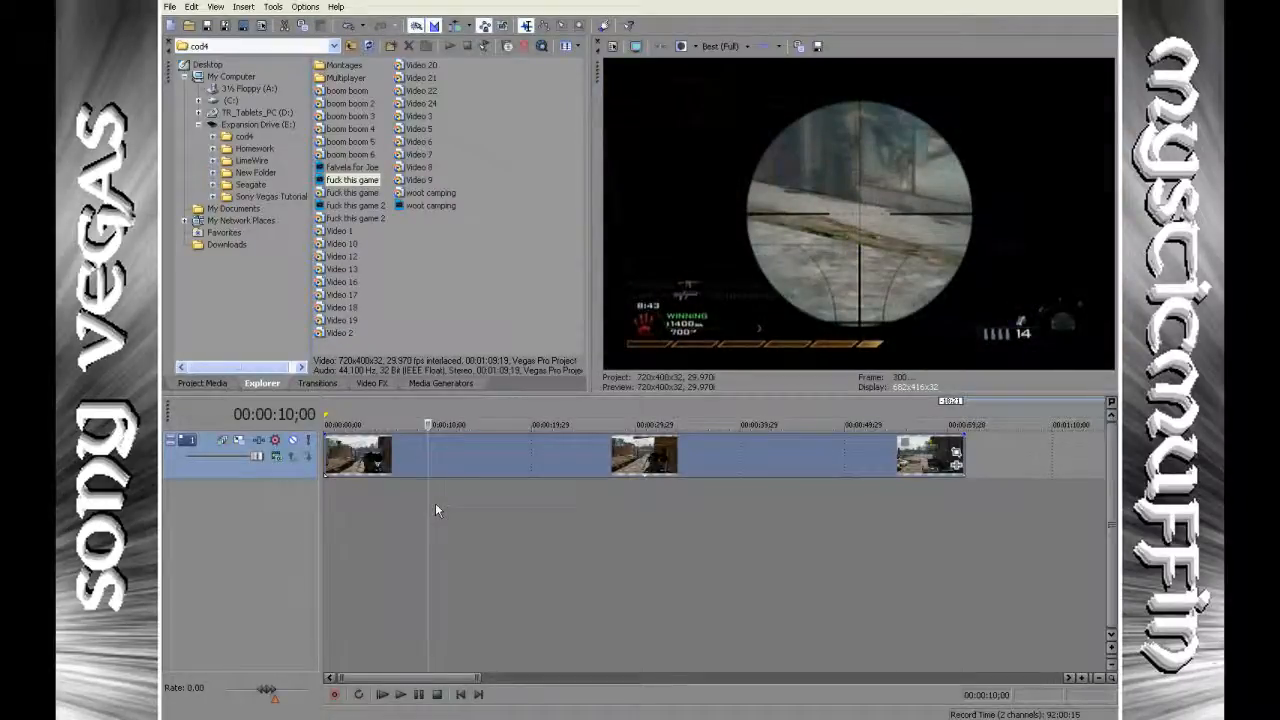
pyautogui.press('s')
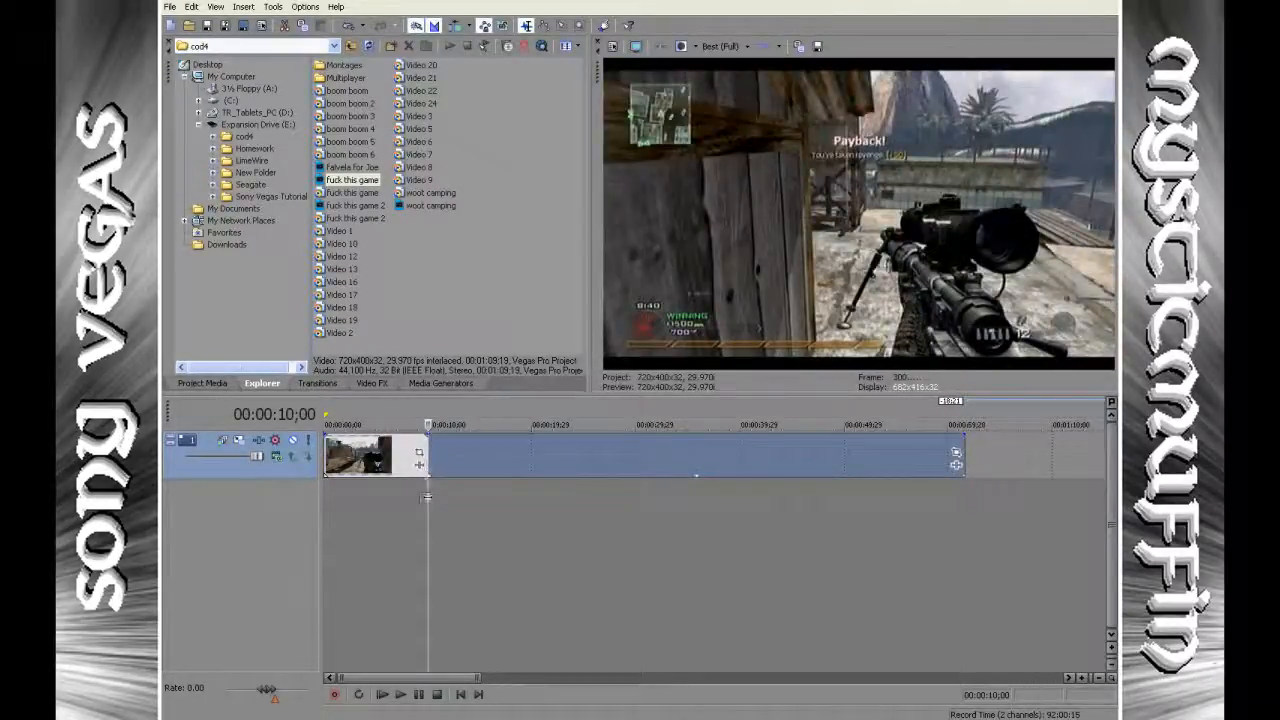
pyautogui.moveTo(428, 502); pyautogui.dragTo(533, 497)
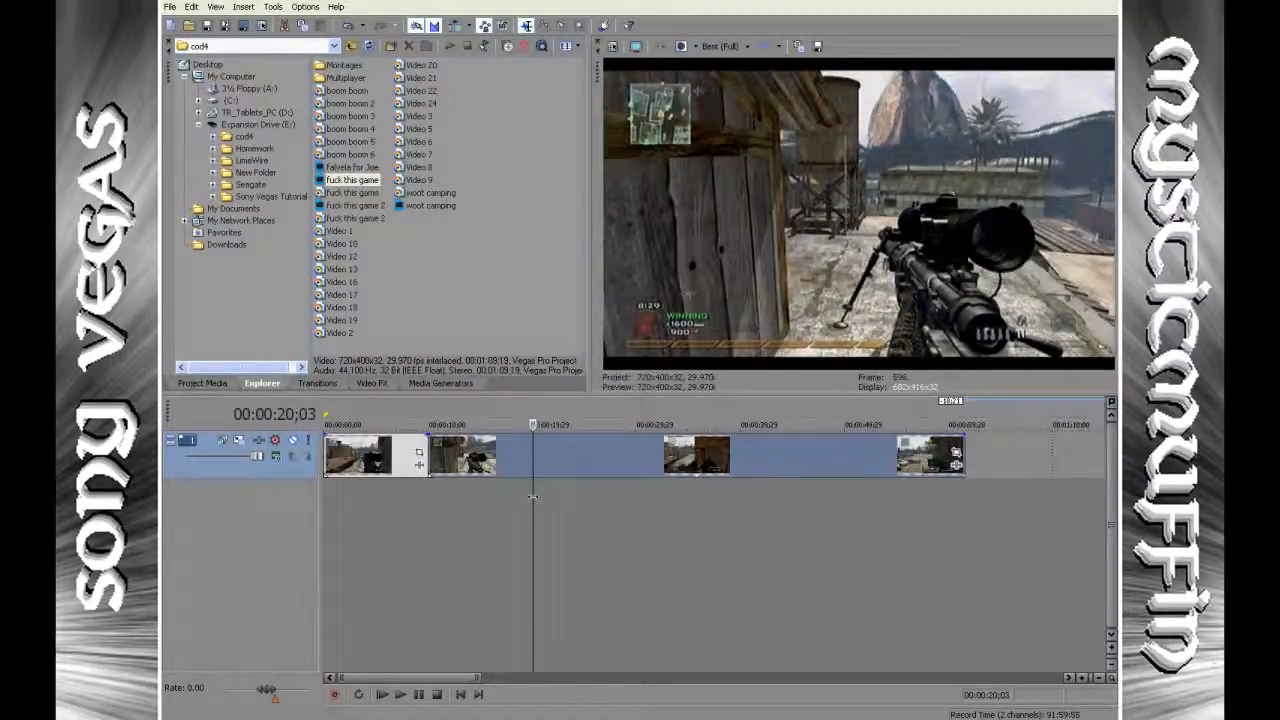
pyautogui.press('s')
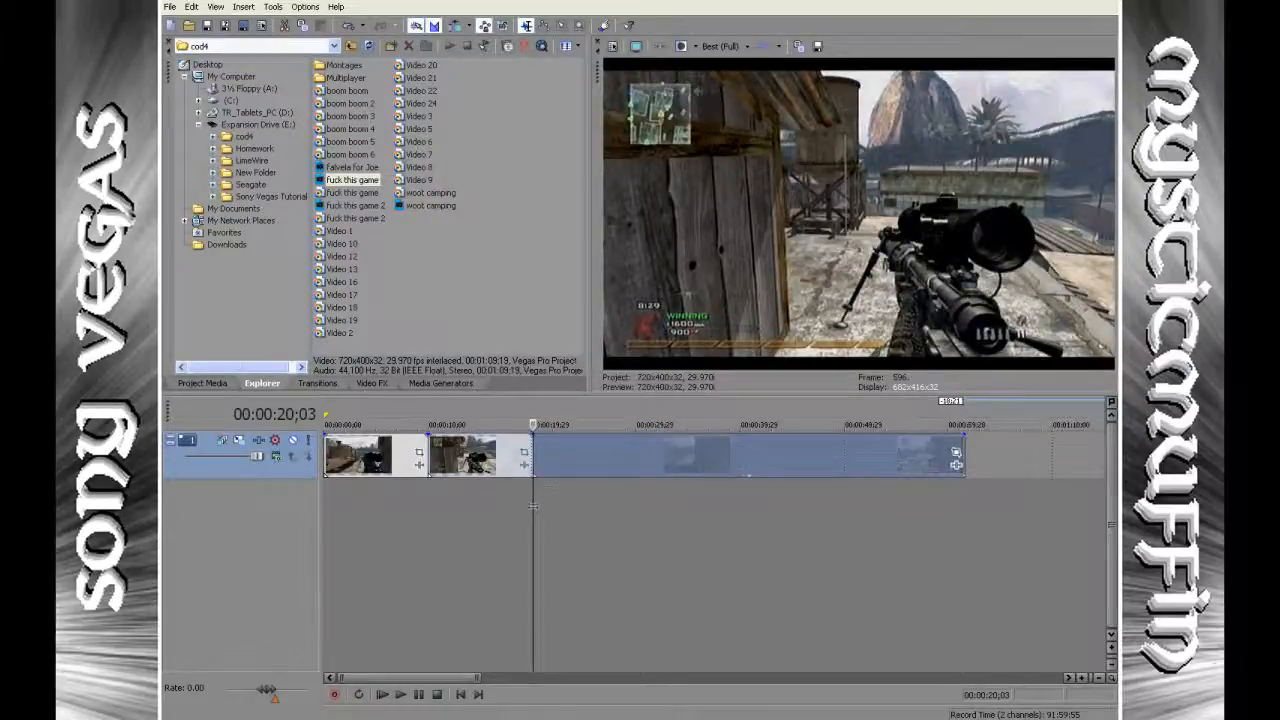
# Move the second and third clip pieces along the track so that gaps separate all three pieces.
pyautogui.moveTo(584, 457); pyautogui.dragTo(673, 462)
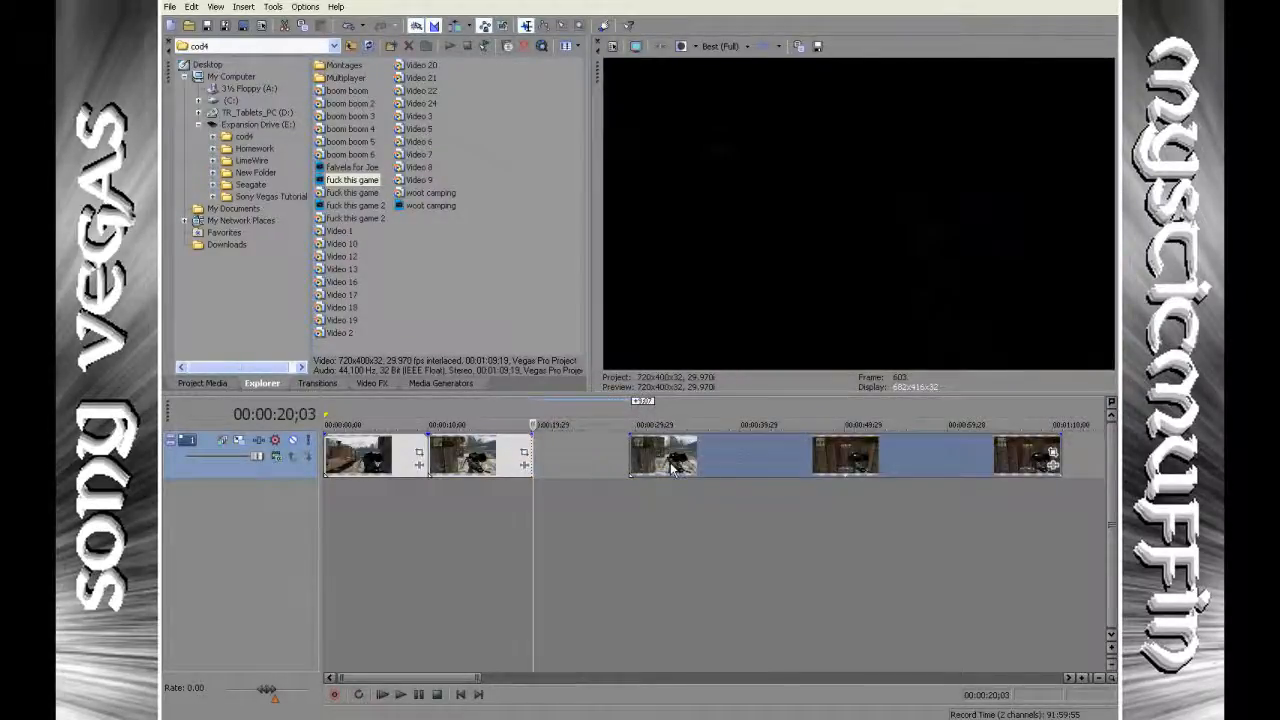
pyautogui.click(399, 465)
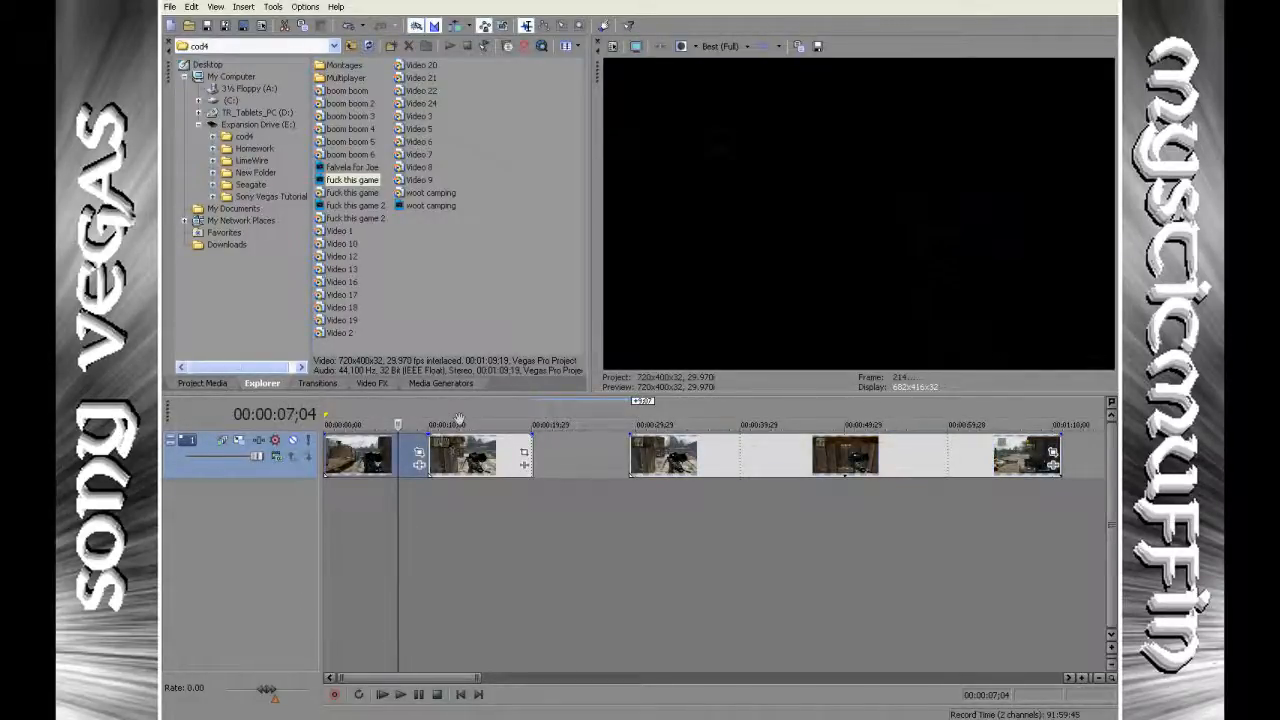
pyautogui.moveTo(487, 459); pyautogui.dragTo(534, 461)
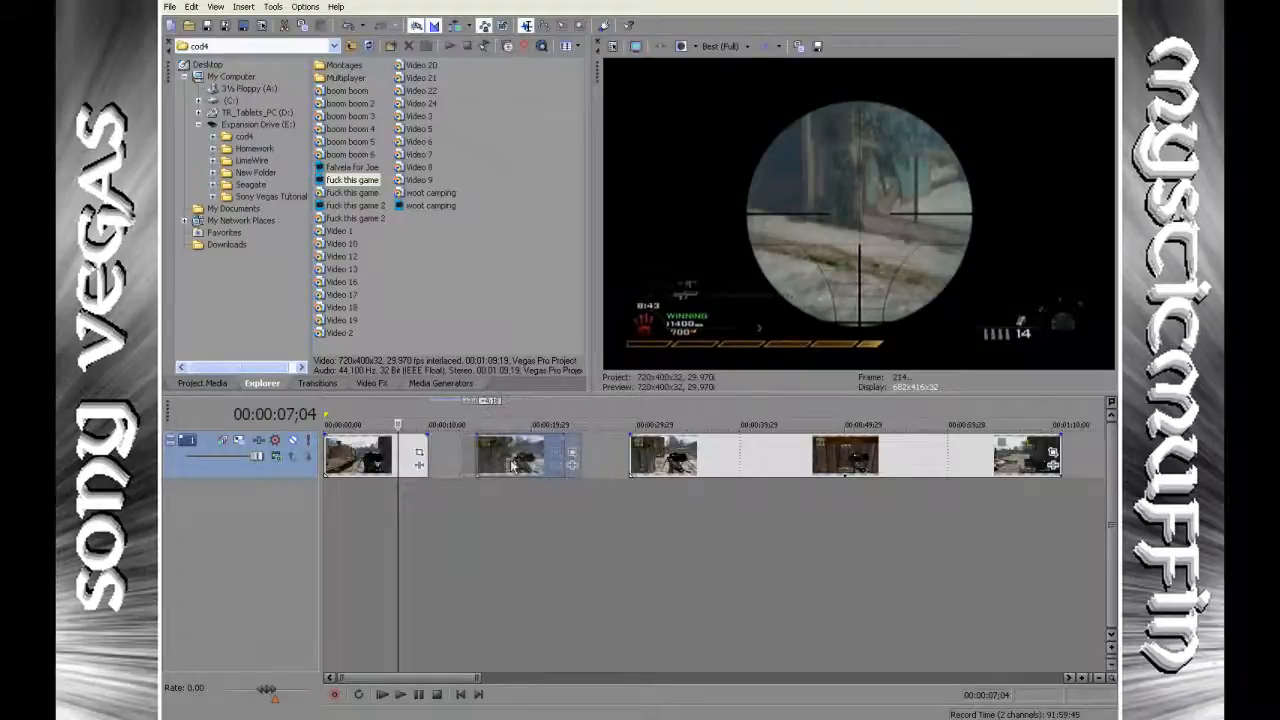
pyautogui.moveTo(641, 460)
pyautogui.mouseDown()
pyautogui.moveTo(678, 460)
pyautogui.moveTo(665, 460)
pyautogui.mouseUp()
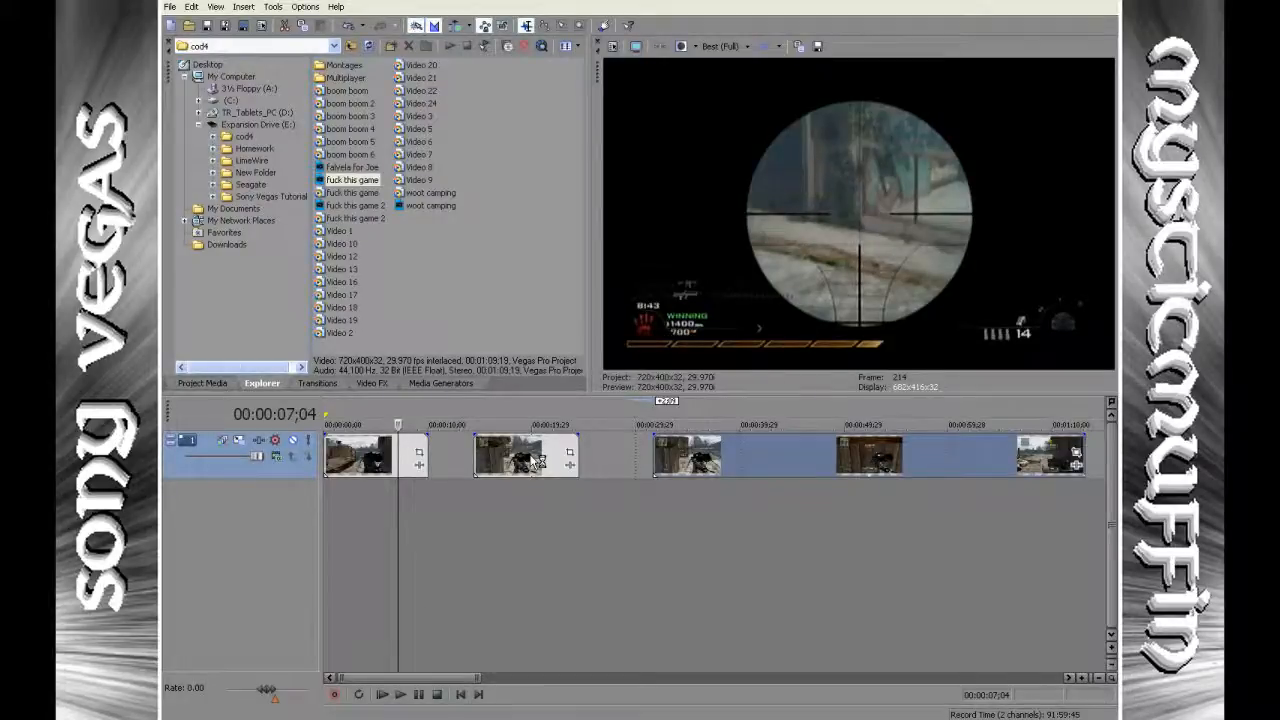
# Undo the clip moves and both splits to restore the single original clip.
pyautogui.hotkey('ctrl', 'z')
pyautogui.hotkey('ctrl', 'z')
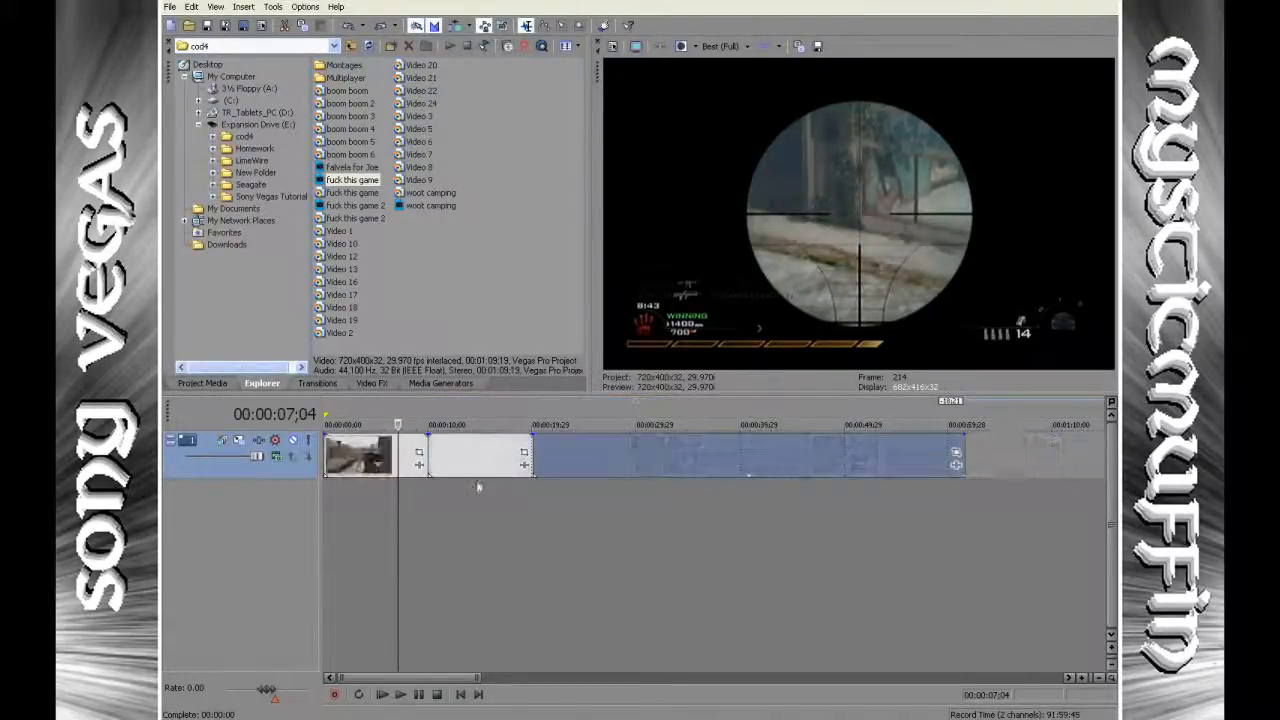
pyautogui.hotkey('ctrl', 'z')
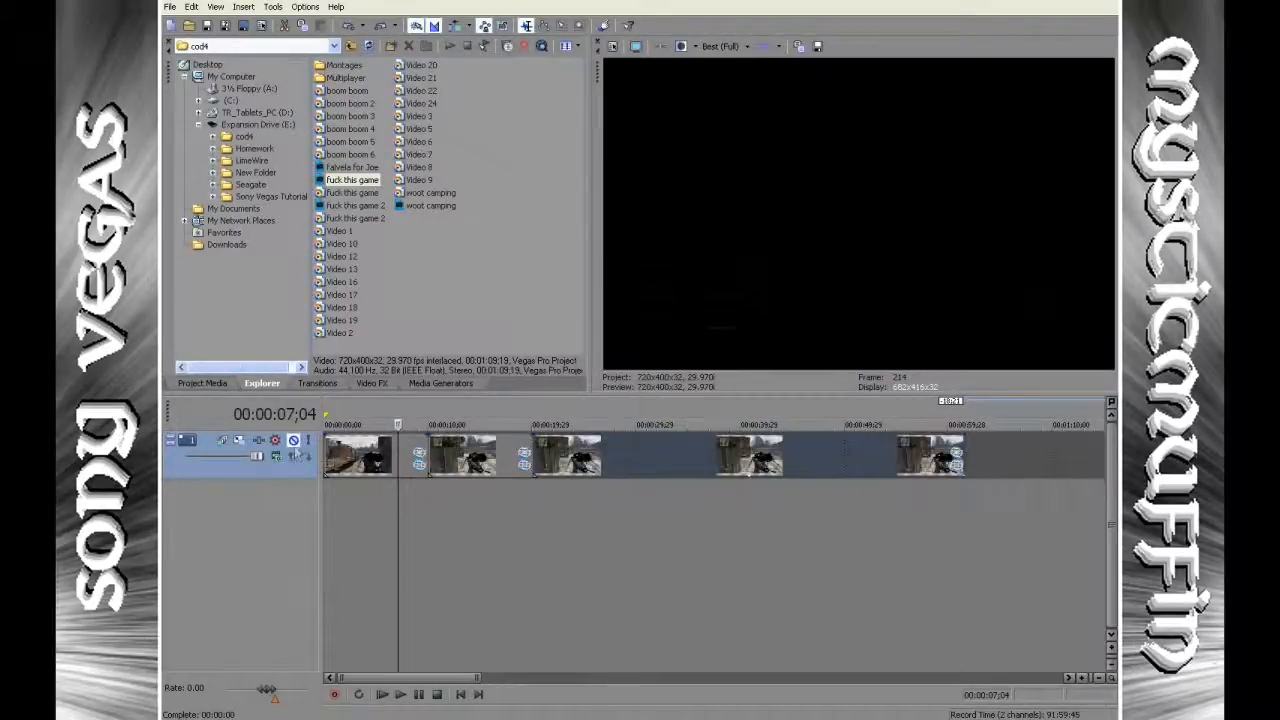
pyautogui.hotkey('ctrl', 'z')
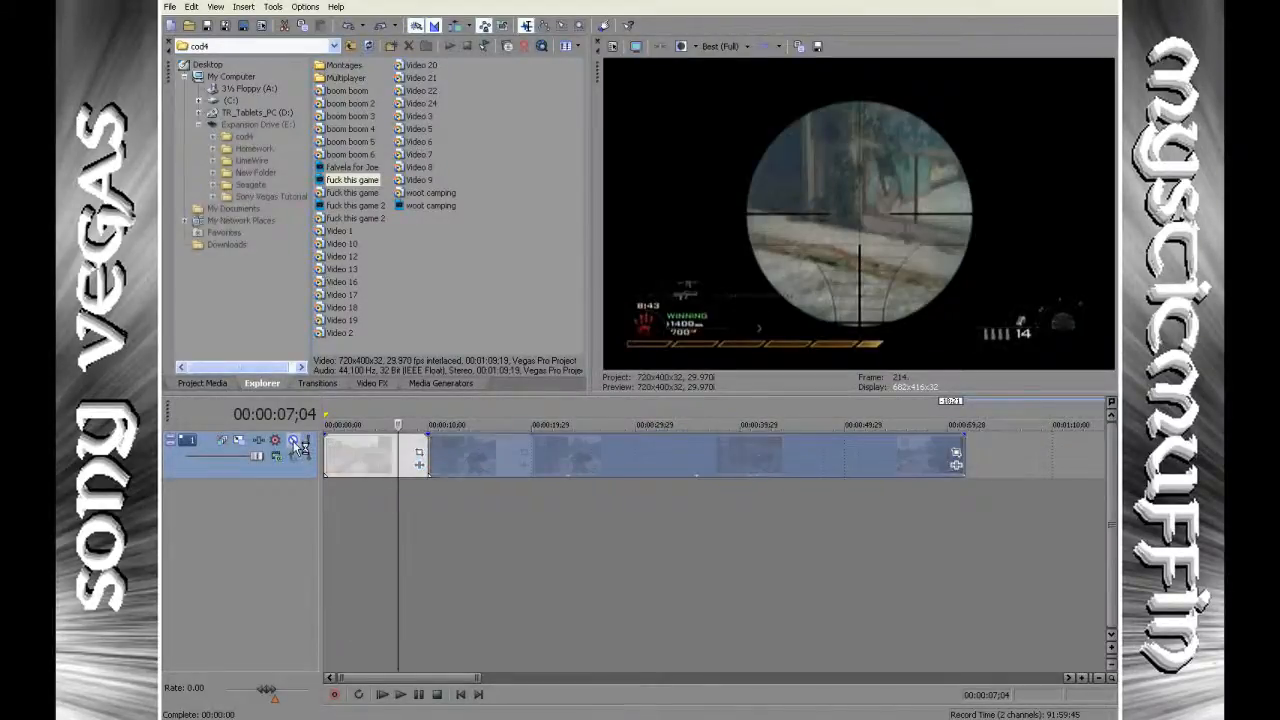
pyautogui.hotkey('ctrl', 'z')
# Mute the video track to blank its preview, and unmute it again.
pyautogui.click(294, 442)
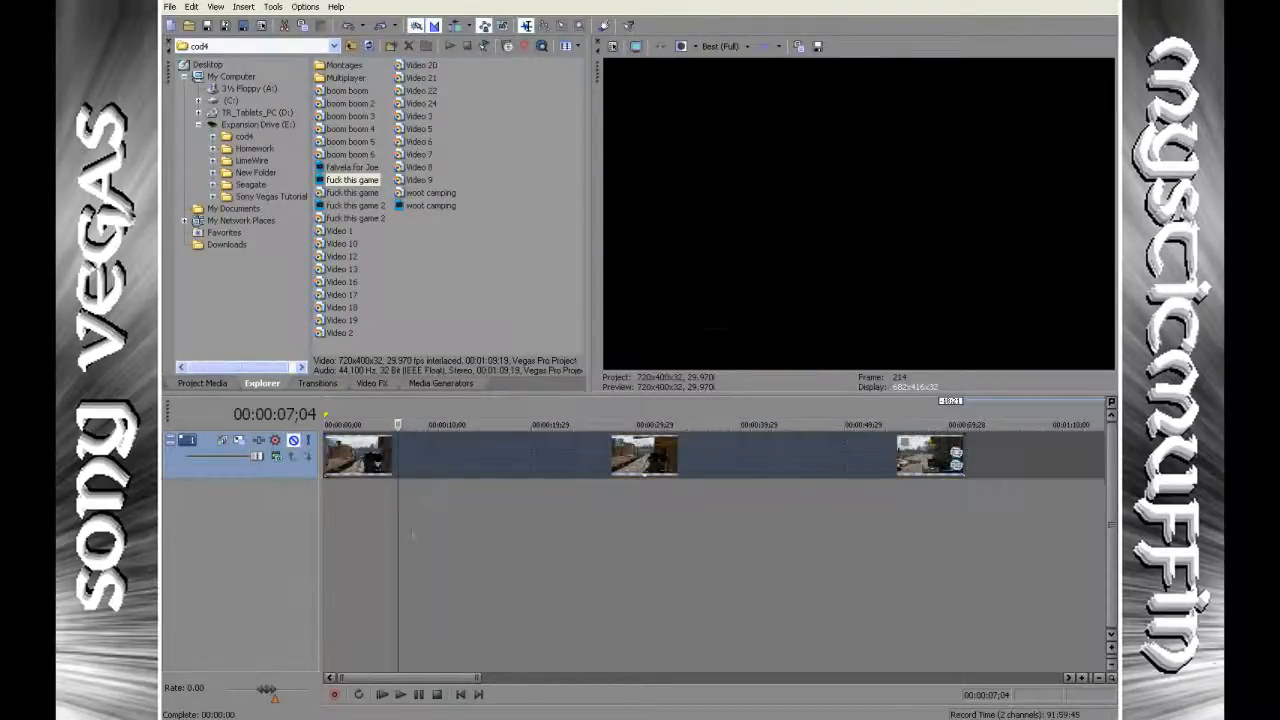
pyautogui.click(540, 485)
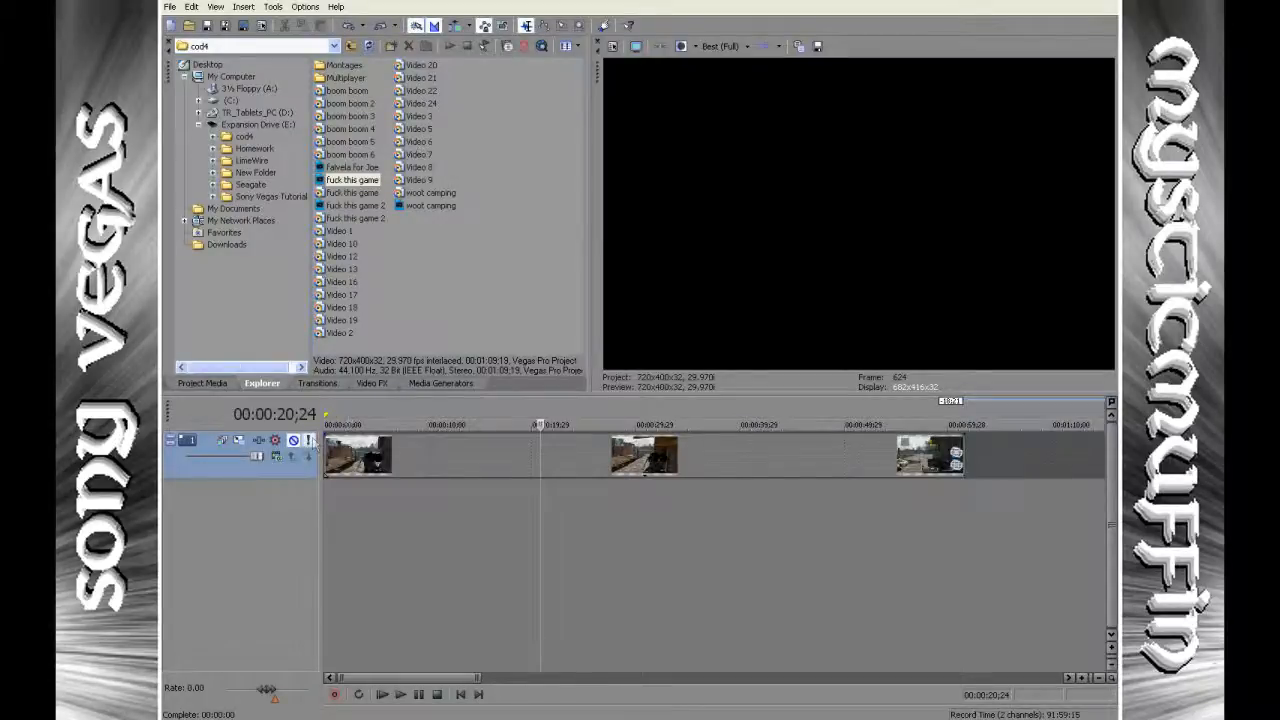
pyautogui.click(294, 442)
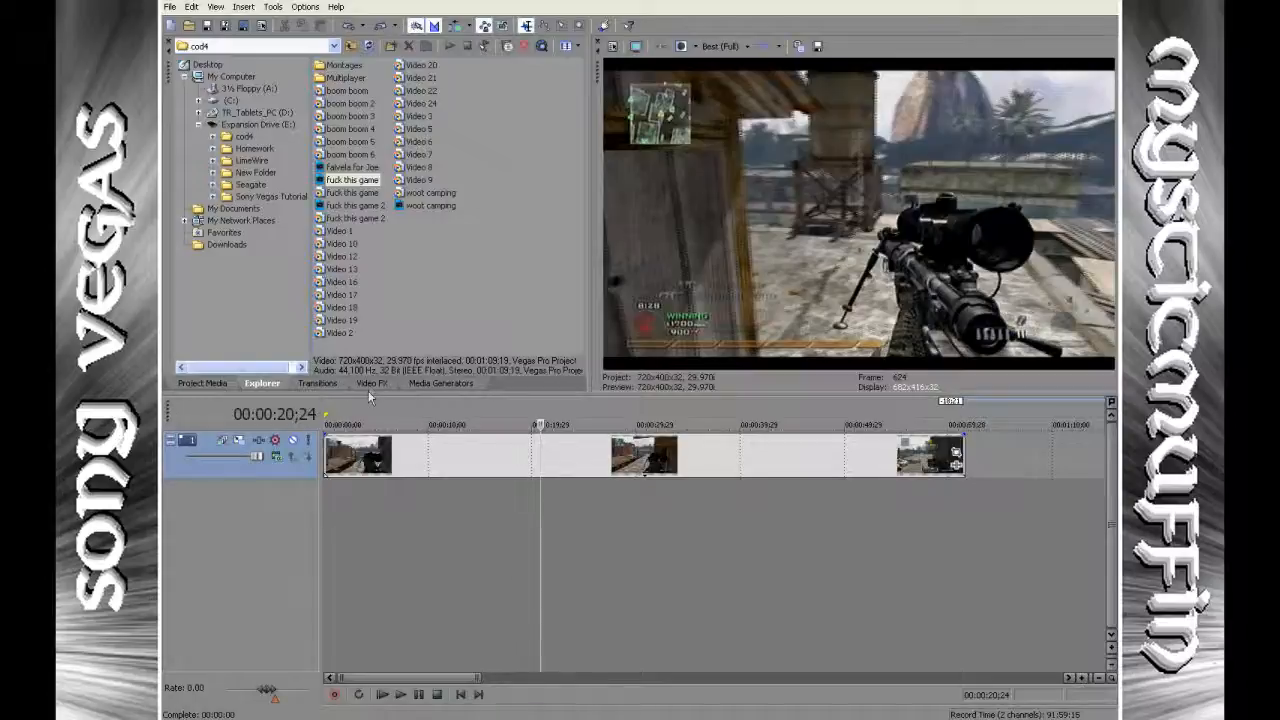
# Apply the Color Corrector (Secondary) effect with the Studio RGB to Computer RGB preset to the clip, with the playhead at the project start.
pyautogui.click(461, 696)
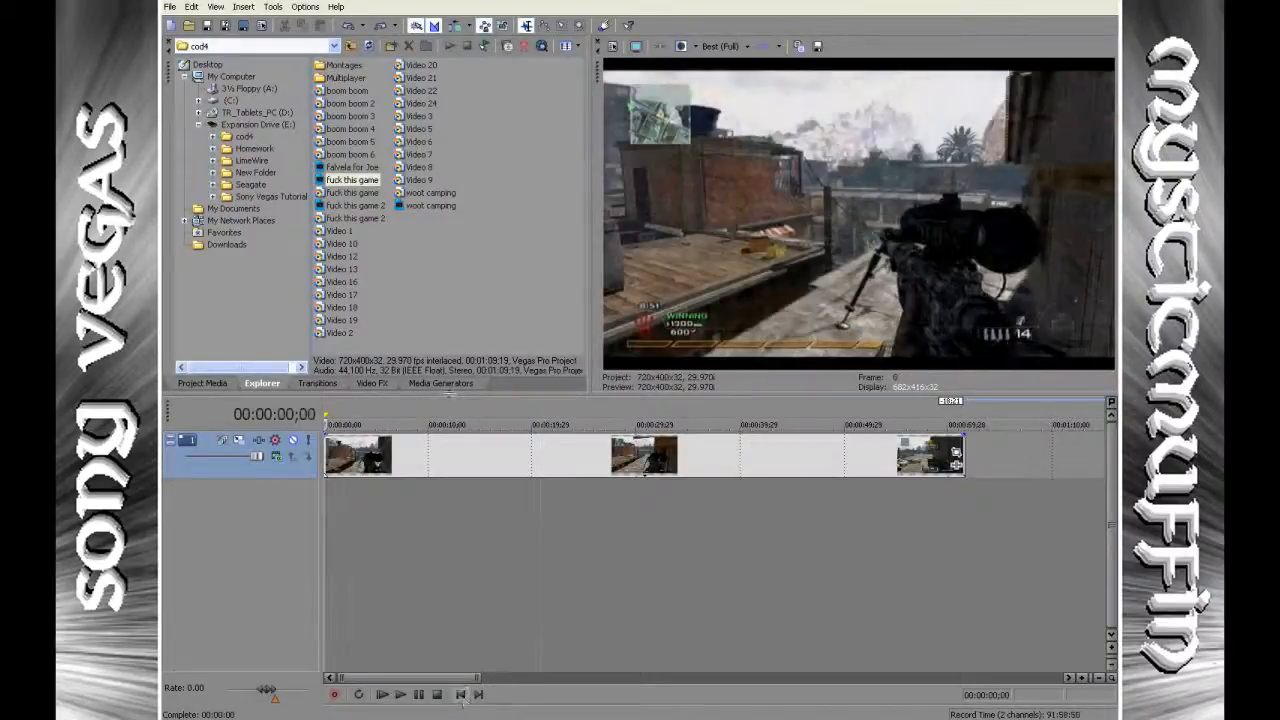
pyautogui.click(379, 384)
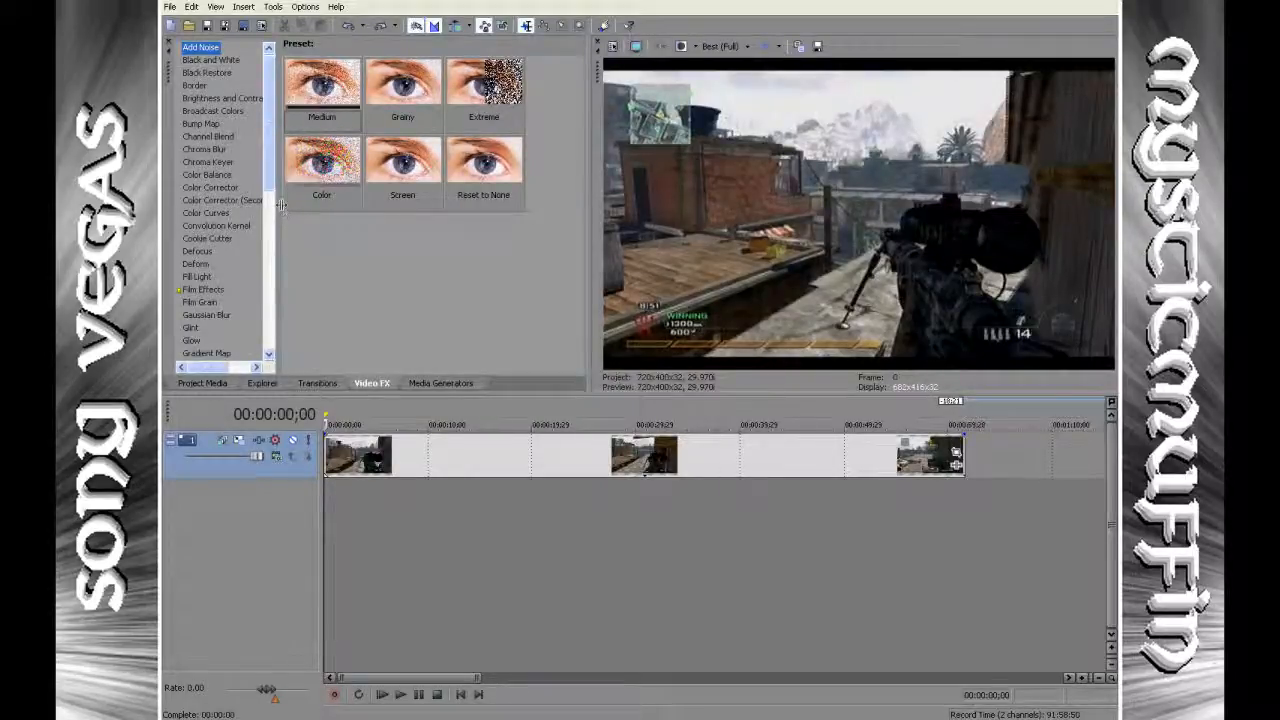
pyautogui.moveTo(281, 205); pyautogui.dragTo(310, 204)
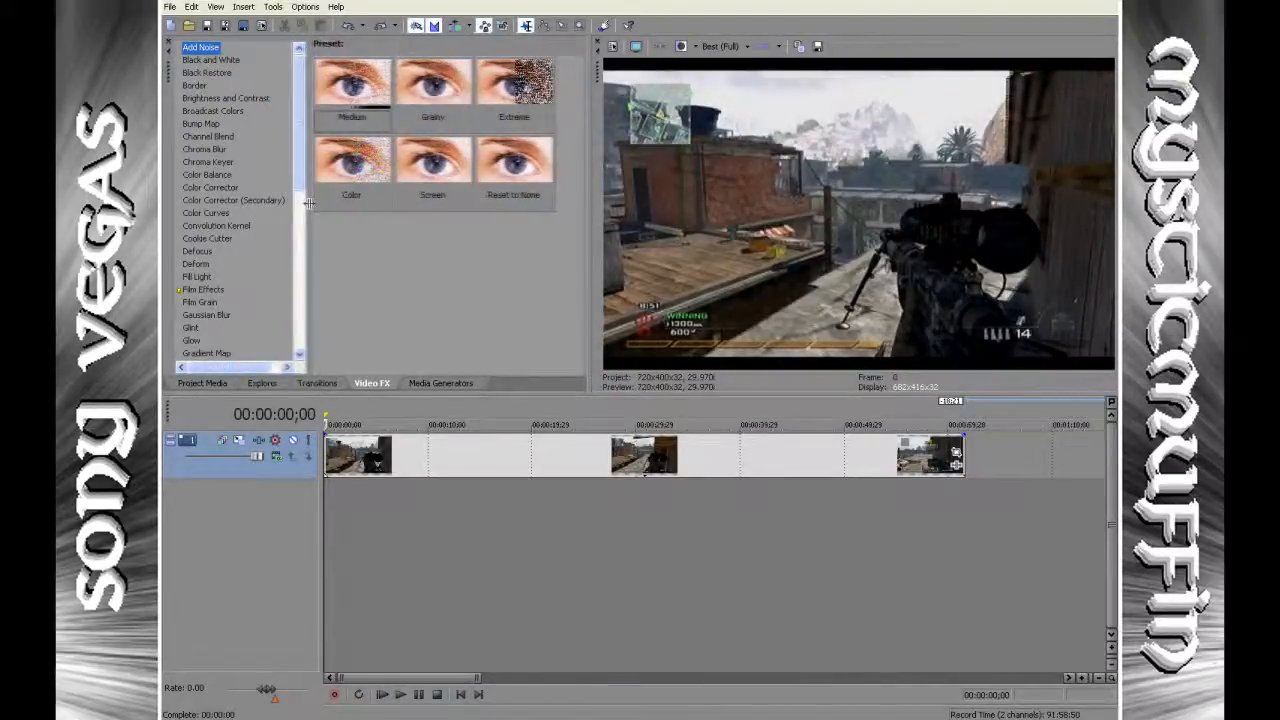
pyautogui.click(272, 201)
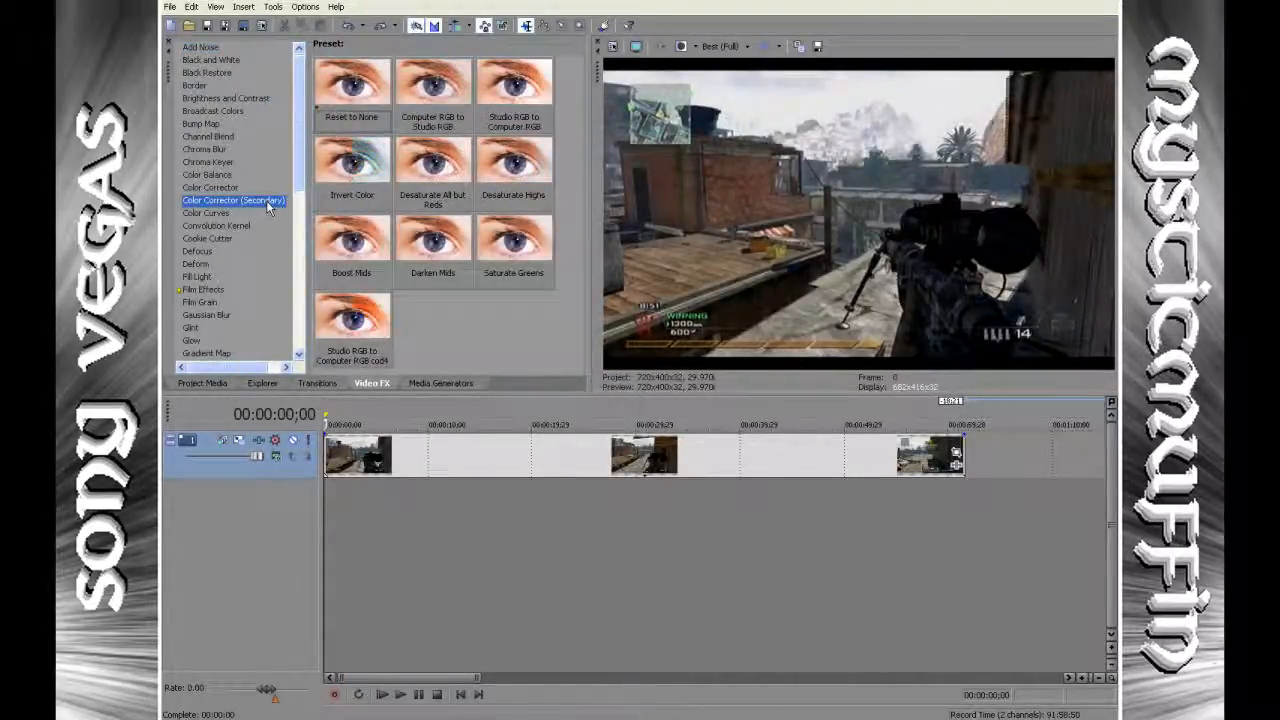
pyautogui.click(513, 85)
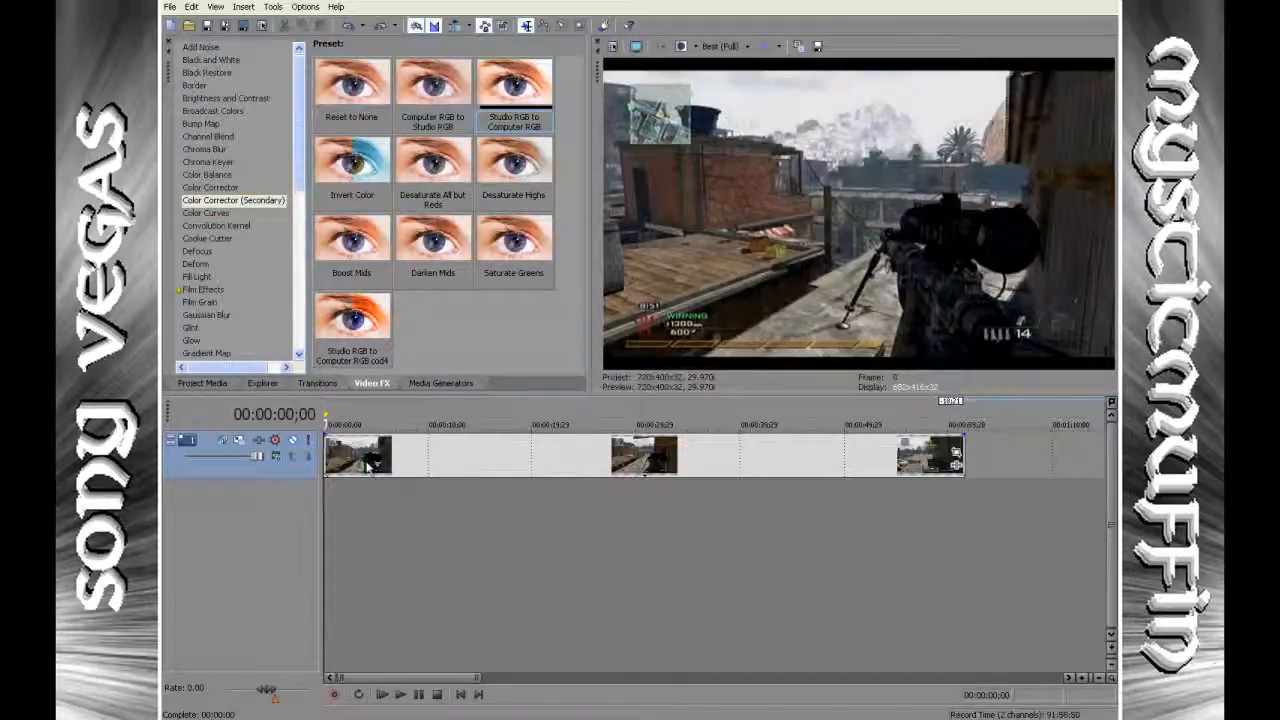
pyautogui.moveTo(365, 461); pyautogui.dragTo(355, 457)
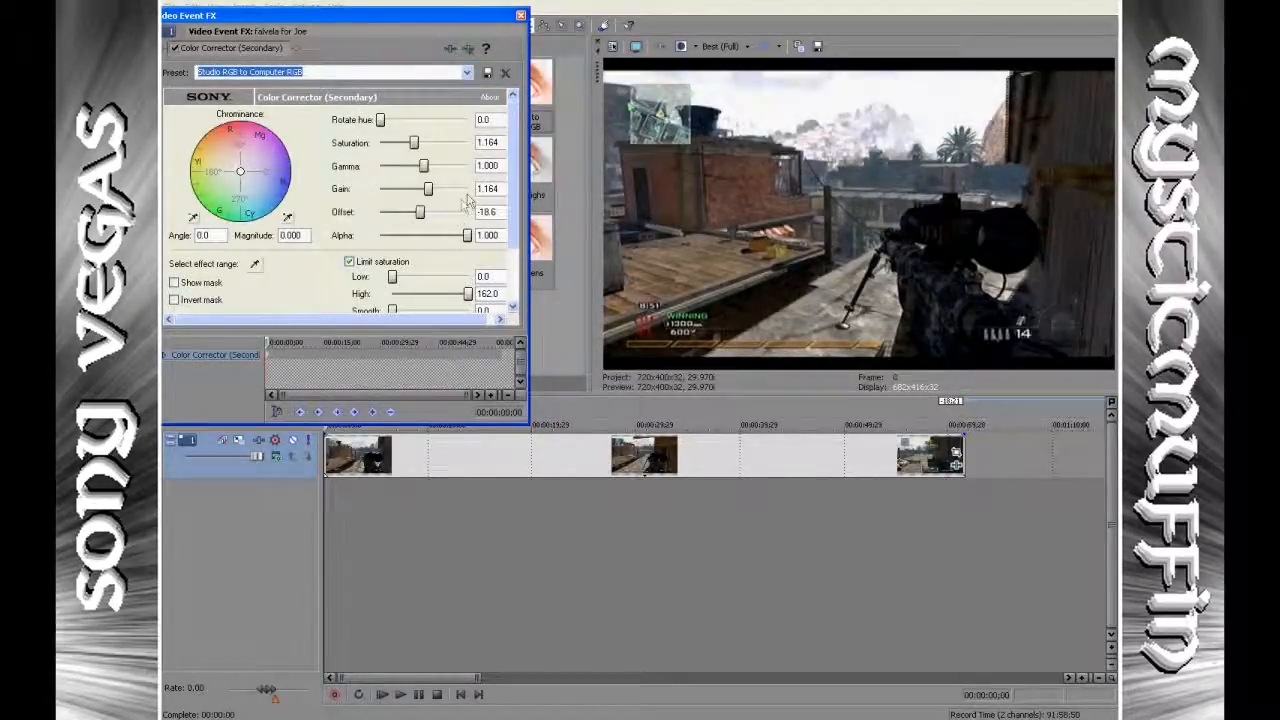
# Raise the color corrector's saturation to 2.250 and close the effect settings.
pyautogui.moveTo(529, 182); pyautogui.dragTo(550, 180)
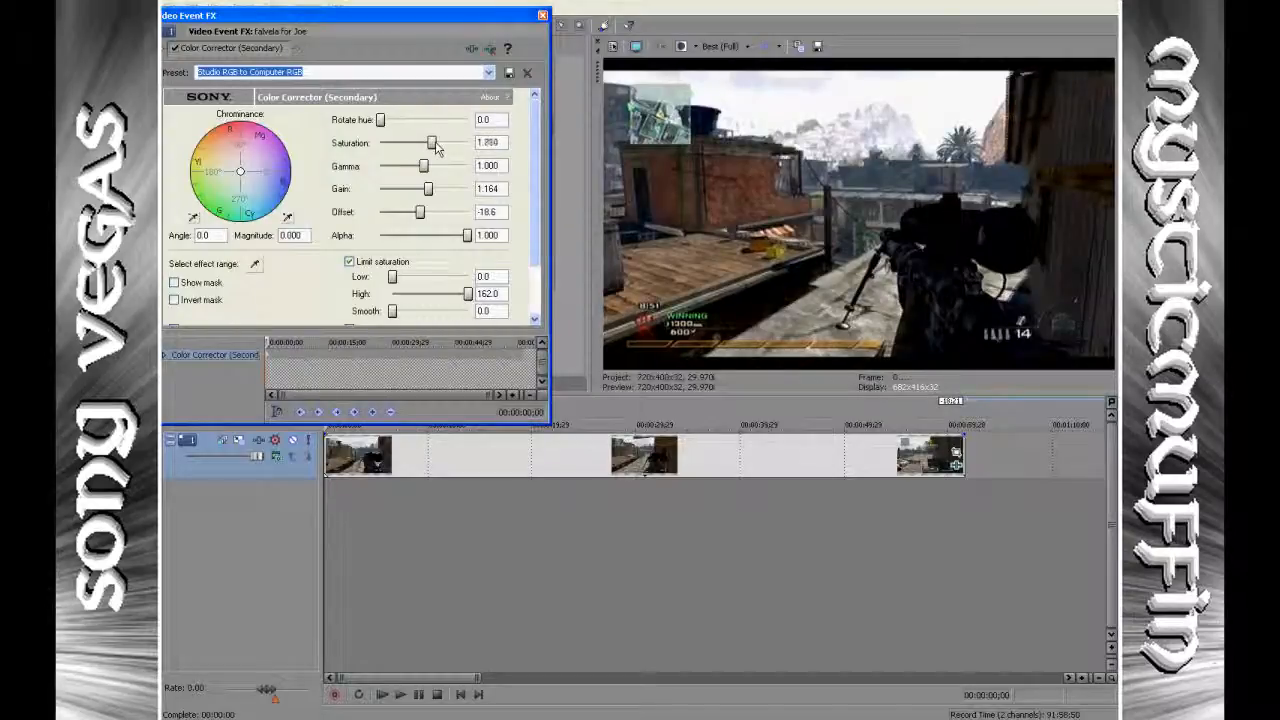
pyautogui.moveTo(437, 143); pyautogui.dragTo(446, 145)
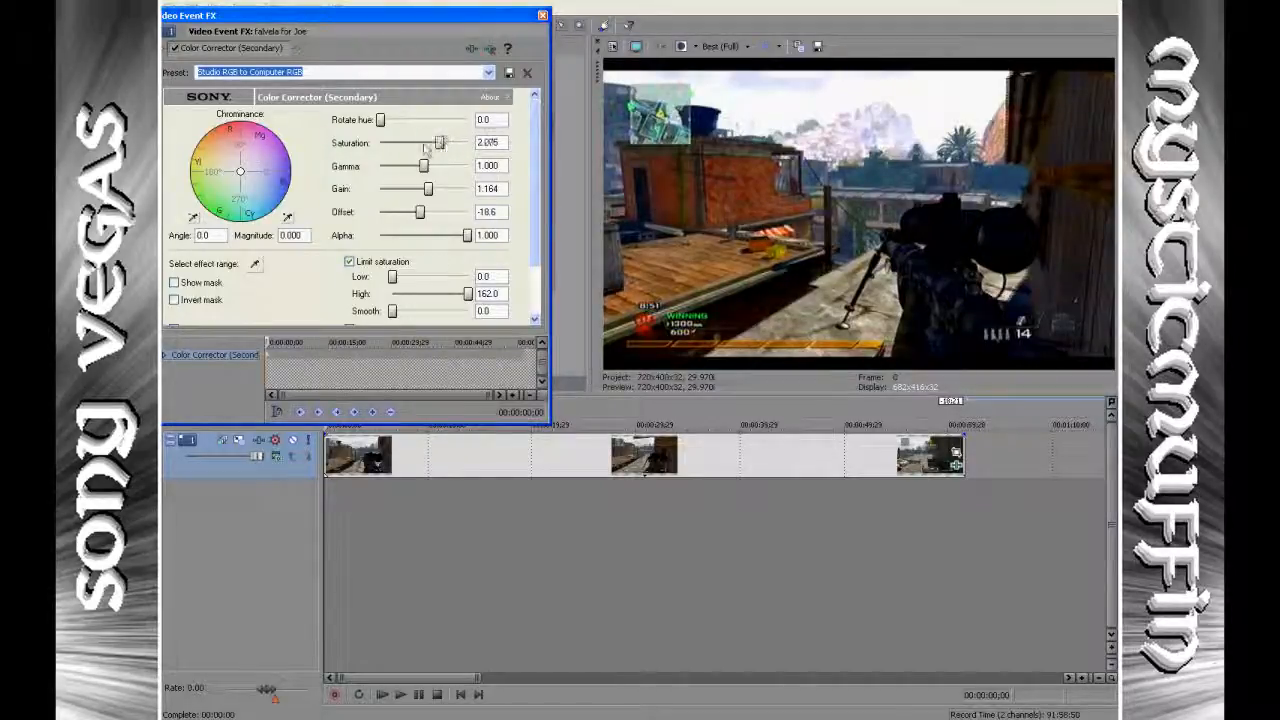
pyautogui.moveTo(424, 147); pyautogui.dragTo(452, 144)
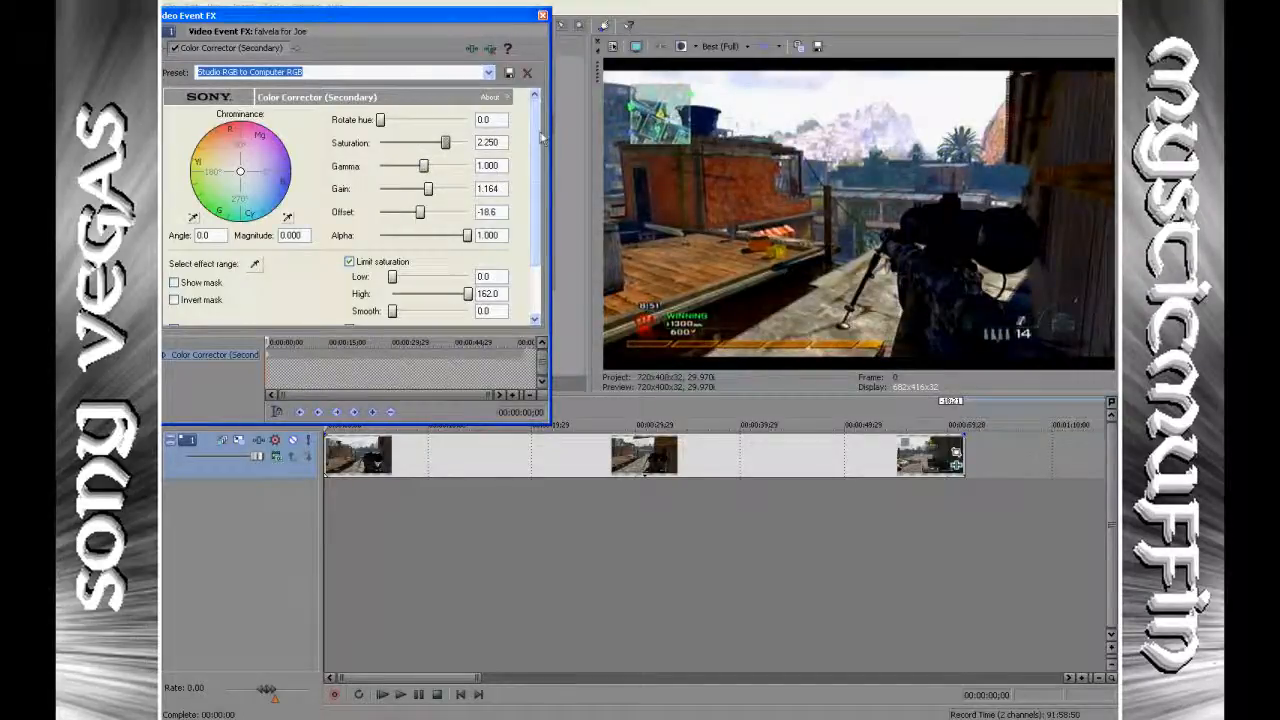
pyautogui.moveTo(538, 128)
pyautogui.mouseDown()
pyautogui.moveTo(541, 153)
pyautogui.moveTo(541, 125)
pyautogui.mouseUp()
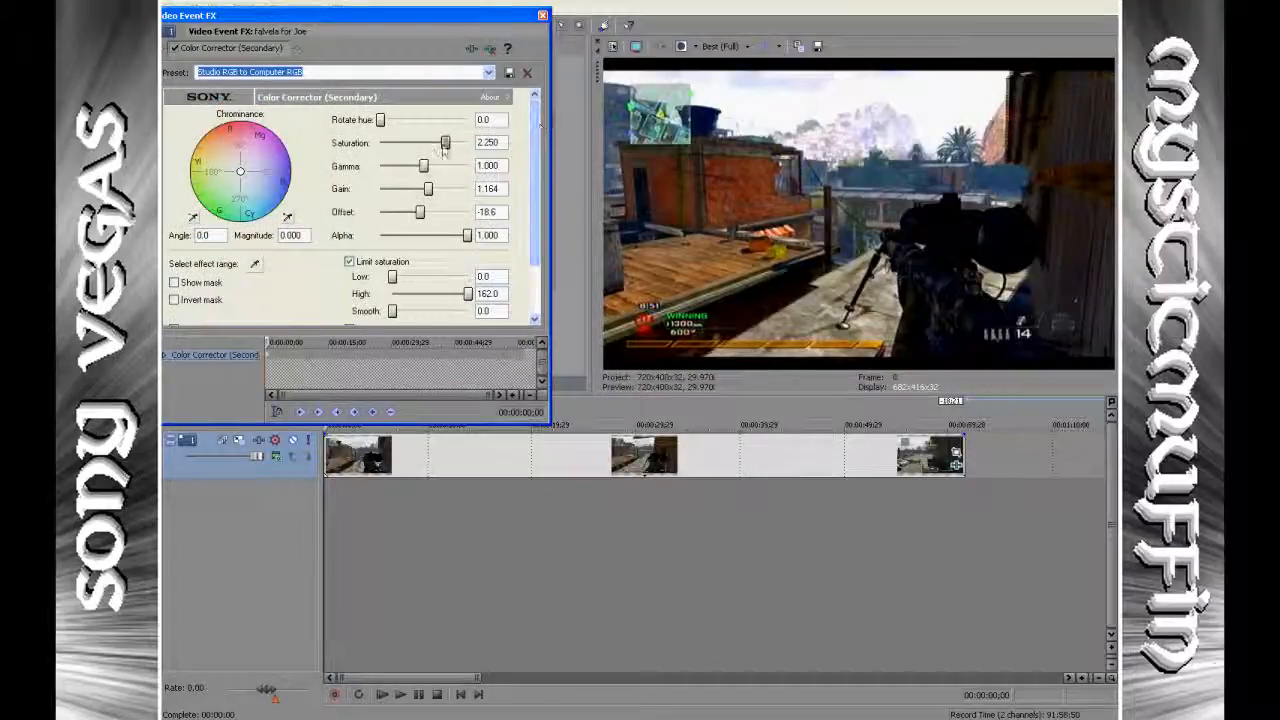
pyautogui.click(542, 17)
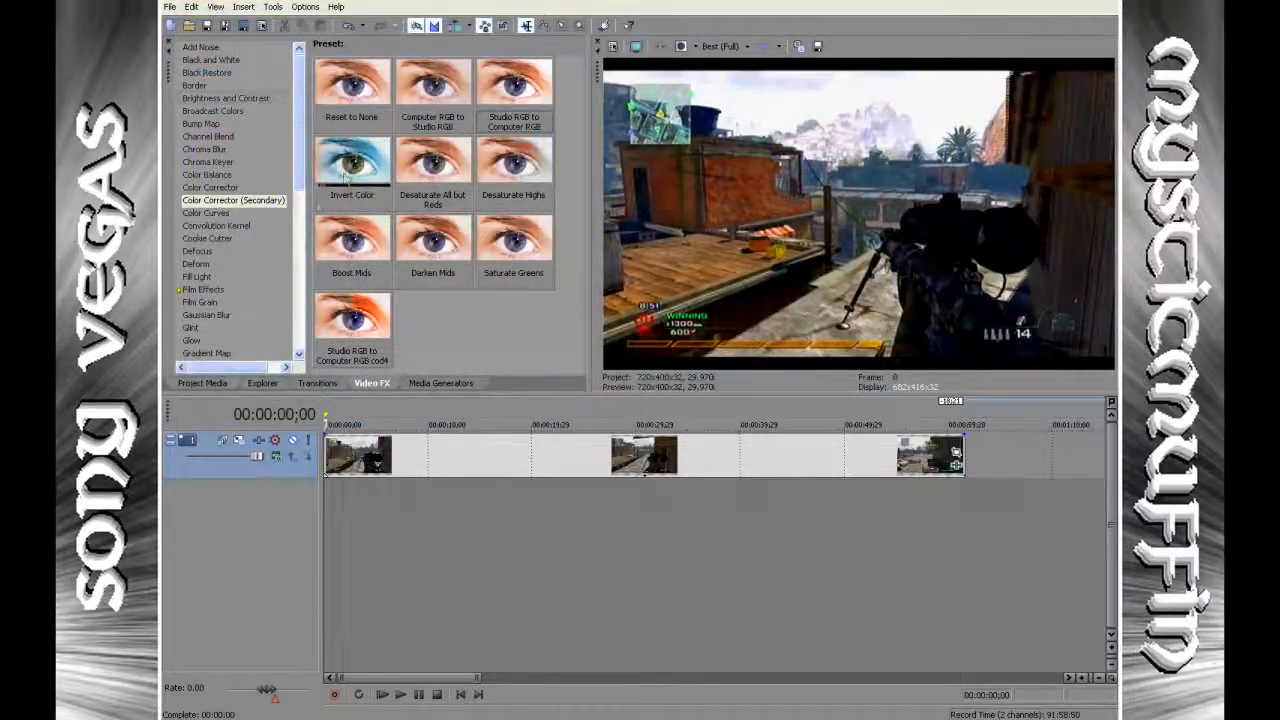
# Apply the Soft Contrast effect with the Warm Vignette preset to the clip and open its vignette settings.
pyautogui.moveTo(297, 140); pyautogui.dragTo(297, 297)
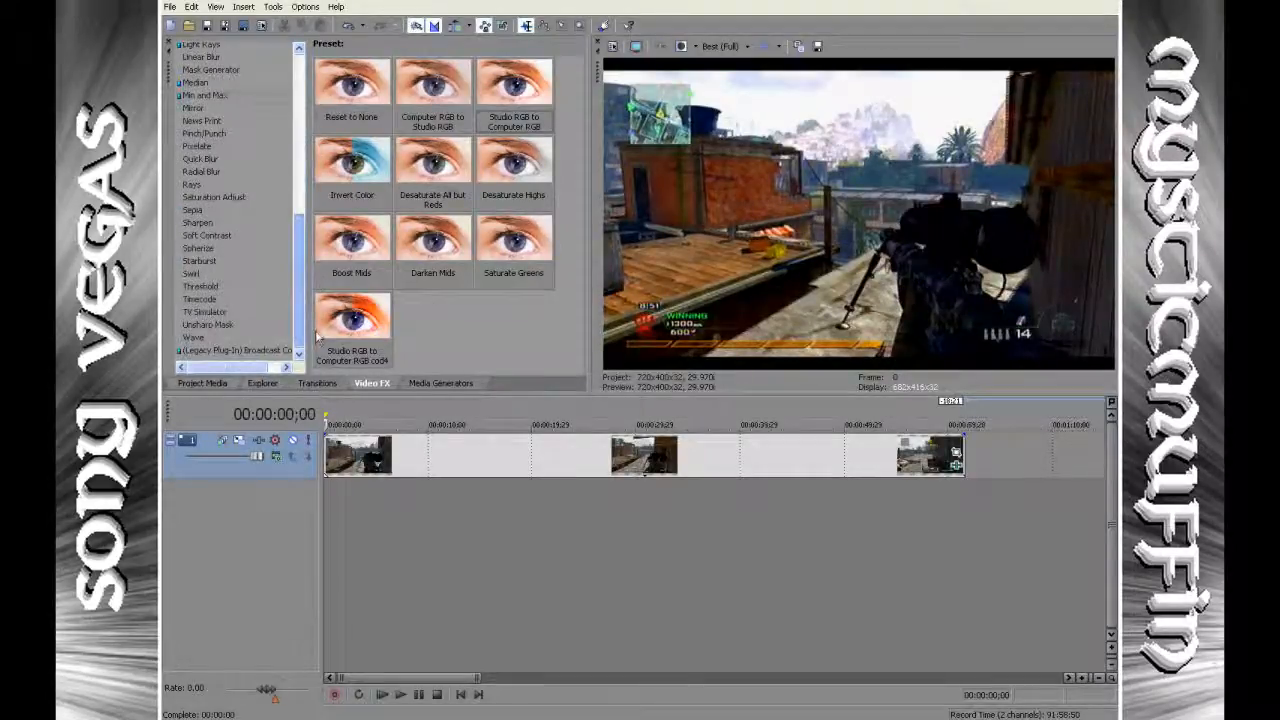
pyautogui.click(206, 235)
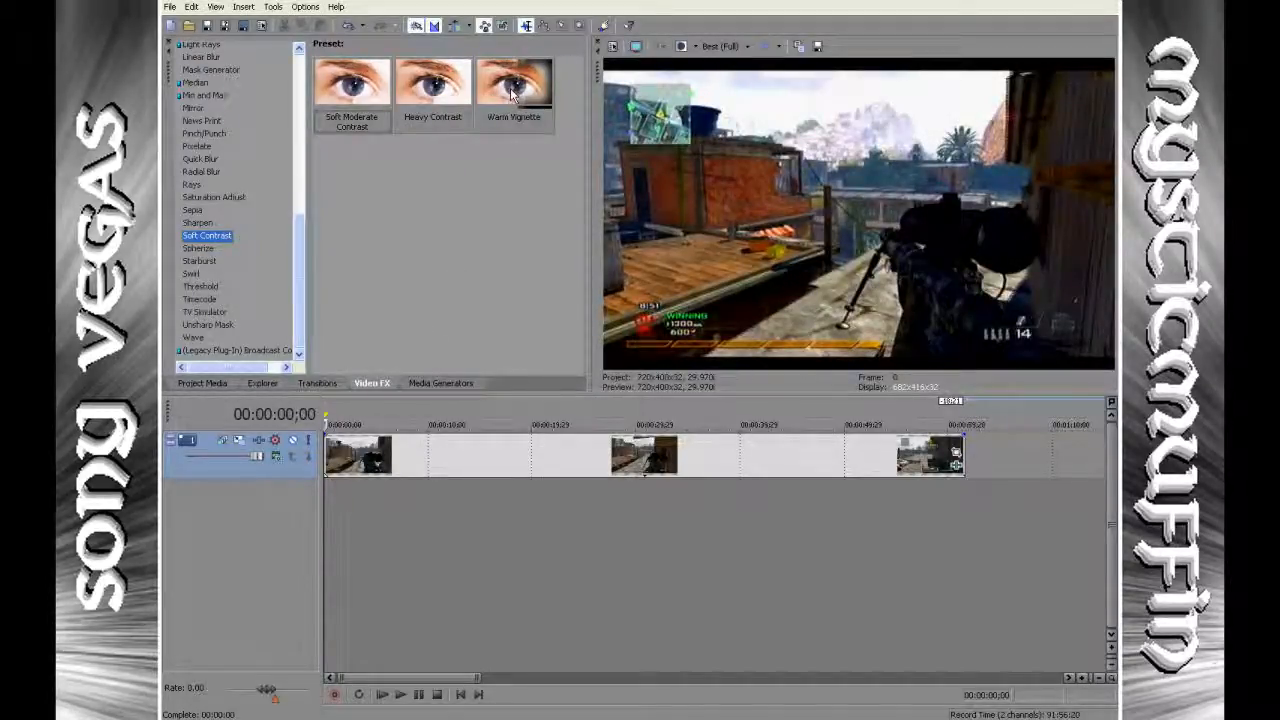
pyautogui.click(513, 100)
pyautogui.moveTo(513, 120); pyautogui.dragTo(388, 457)
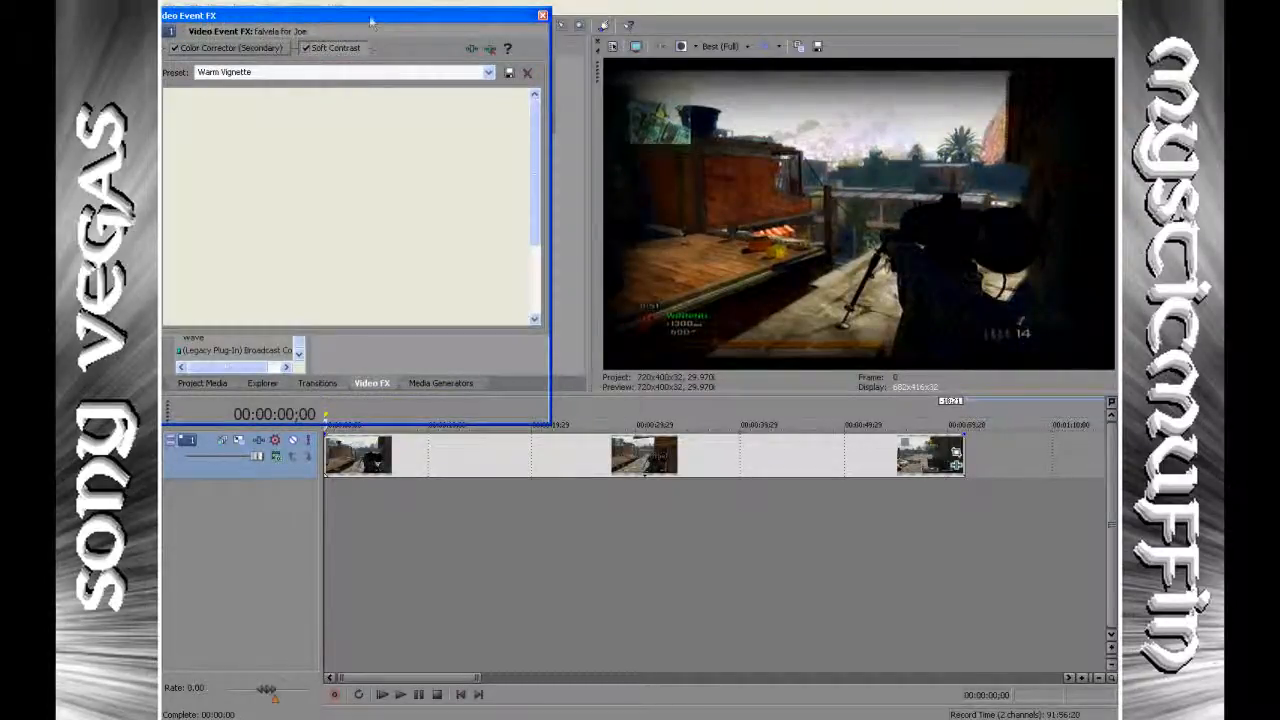
pyautogui.moveTo(391, 17); pyautogui.dragTo(438, 18)
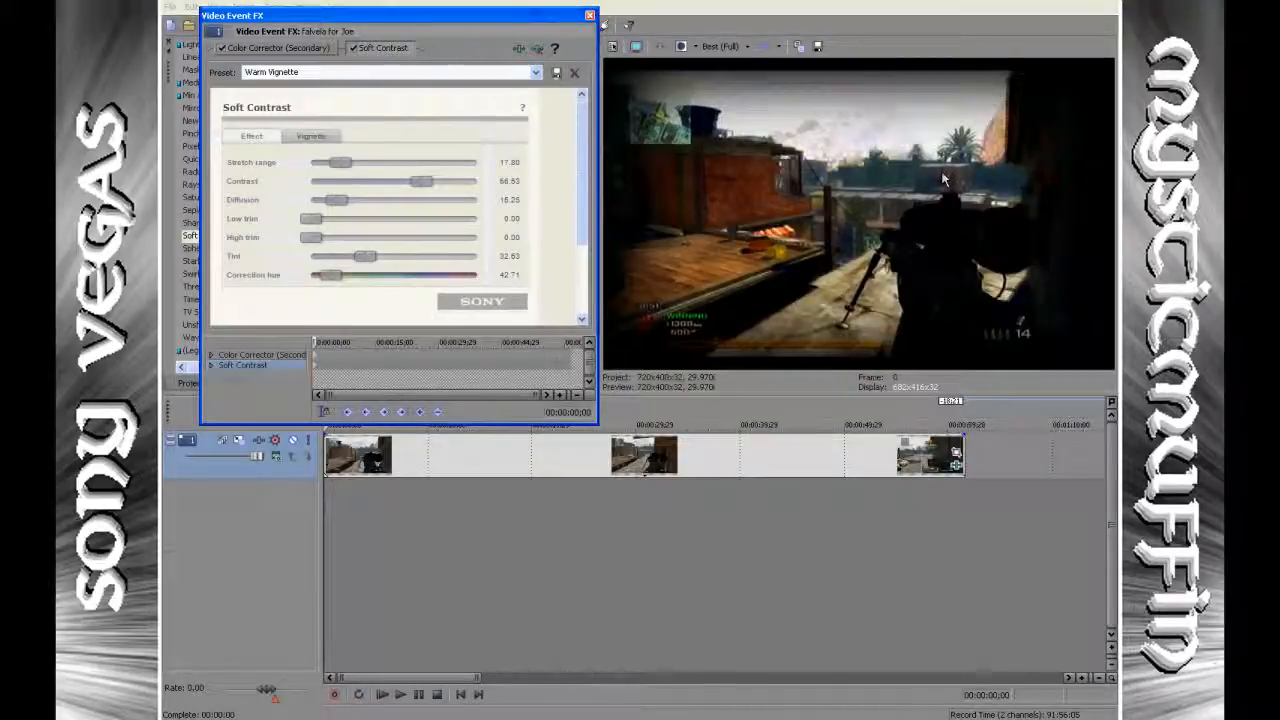
pyautogui.click(302, 140)
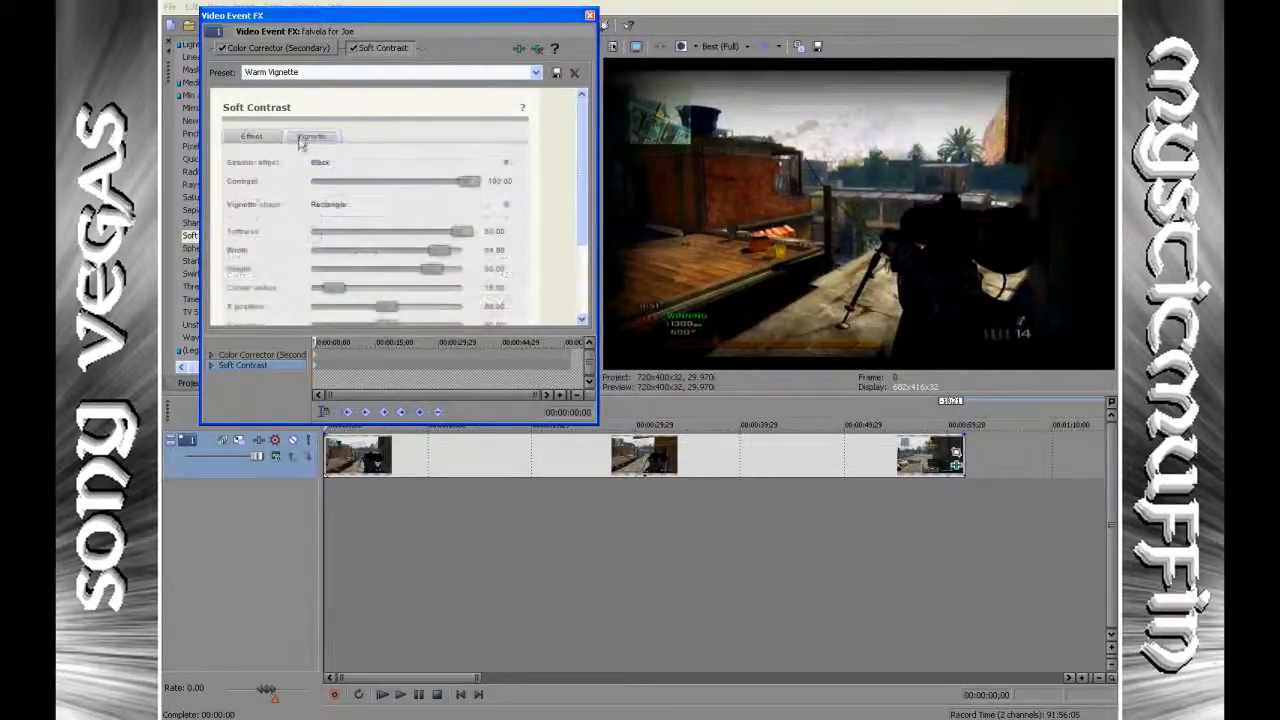
# Reduce the Soft Contrast vignette strength to about 12, keep the exterior effect Black, and close the effect settings.
pyautogui.moveTo(406, 182); pyautogui.dragTo(258, 185)
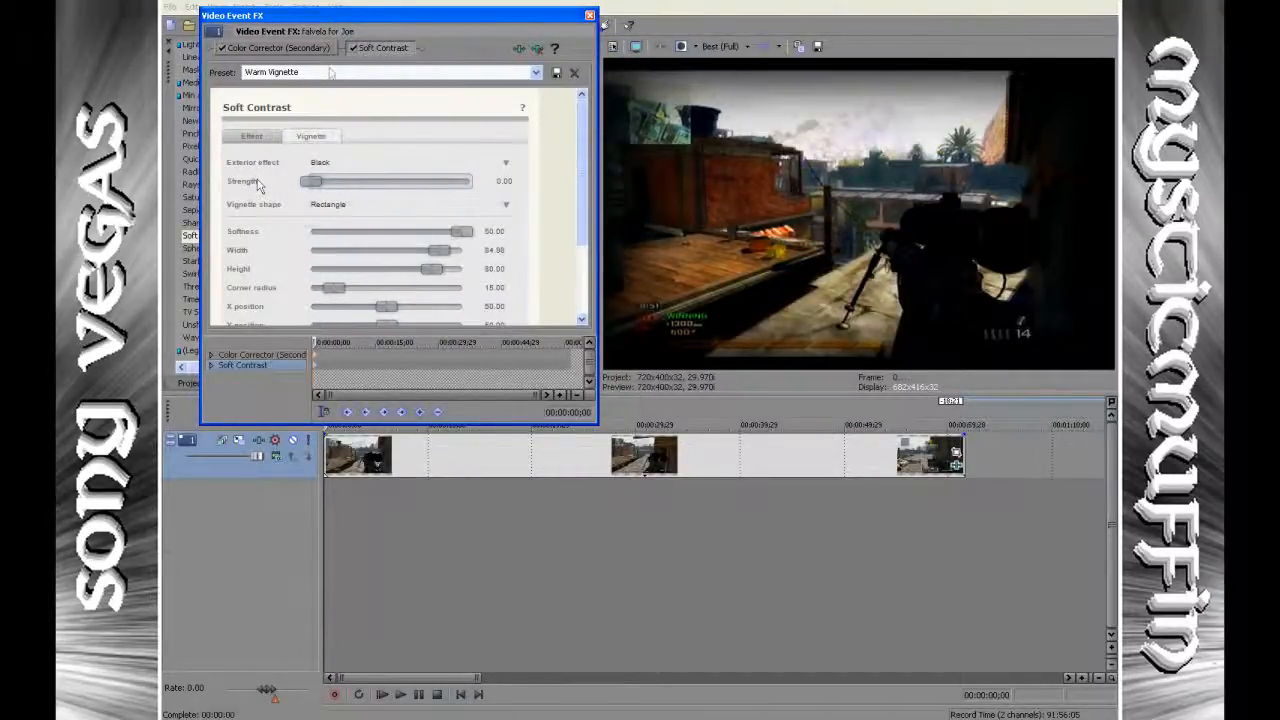
pyautogui.moveTo(397, 18); pyautogui.dragTo(384, 18)
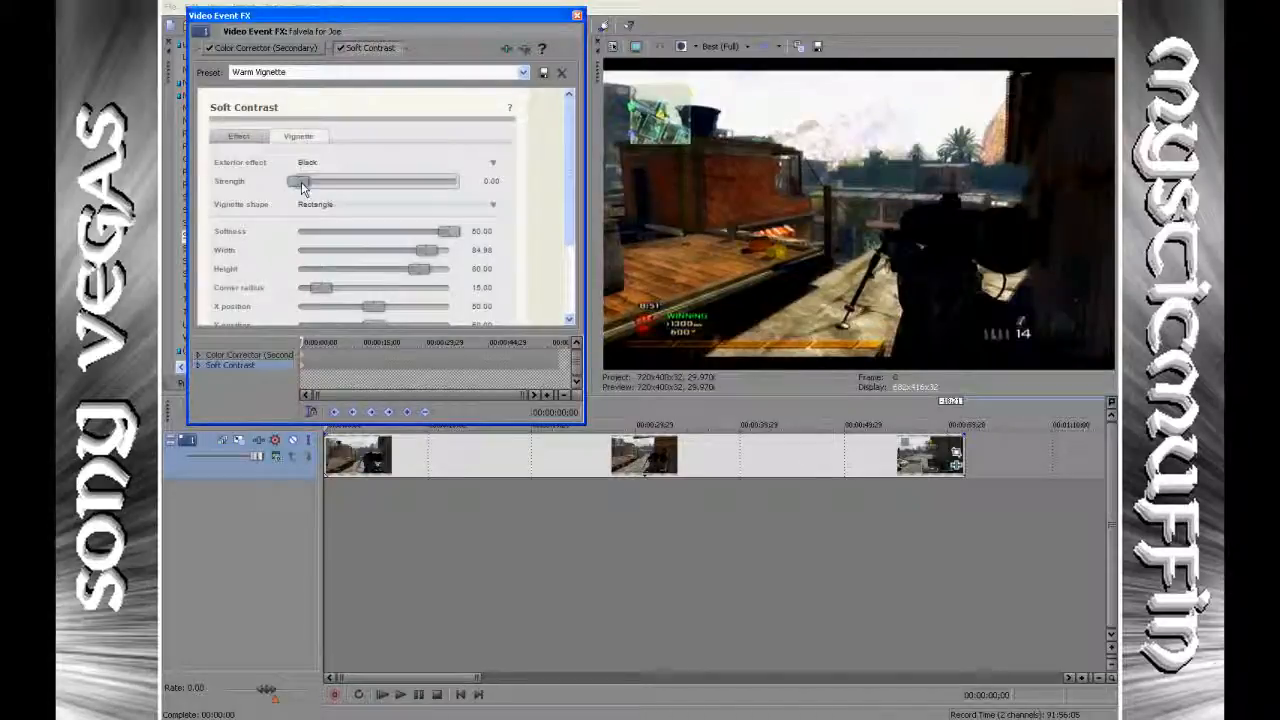
pyautogui.moveTo(300, 182); pyautogui.dragTo(323, 167)
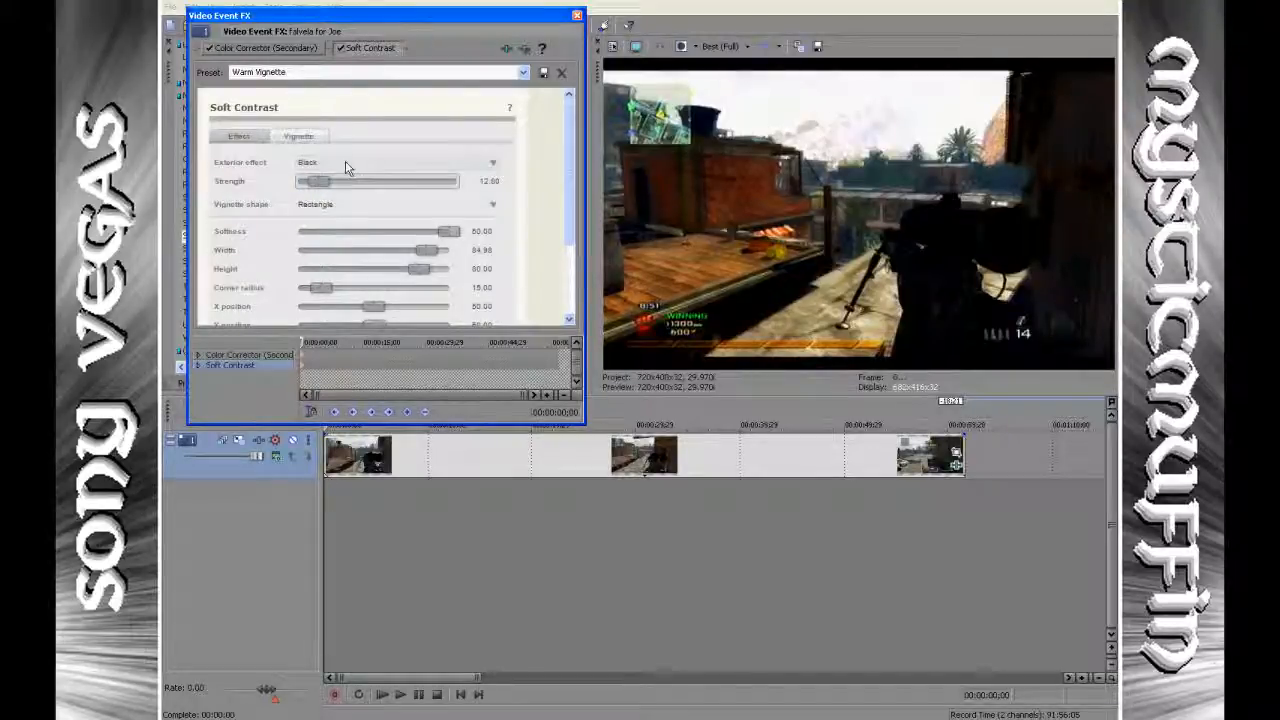
pyautogui.click(345, 165)
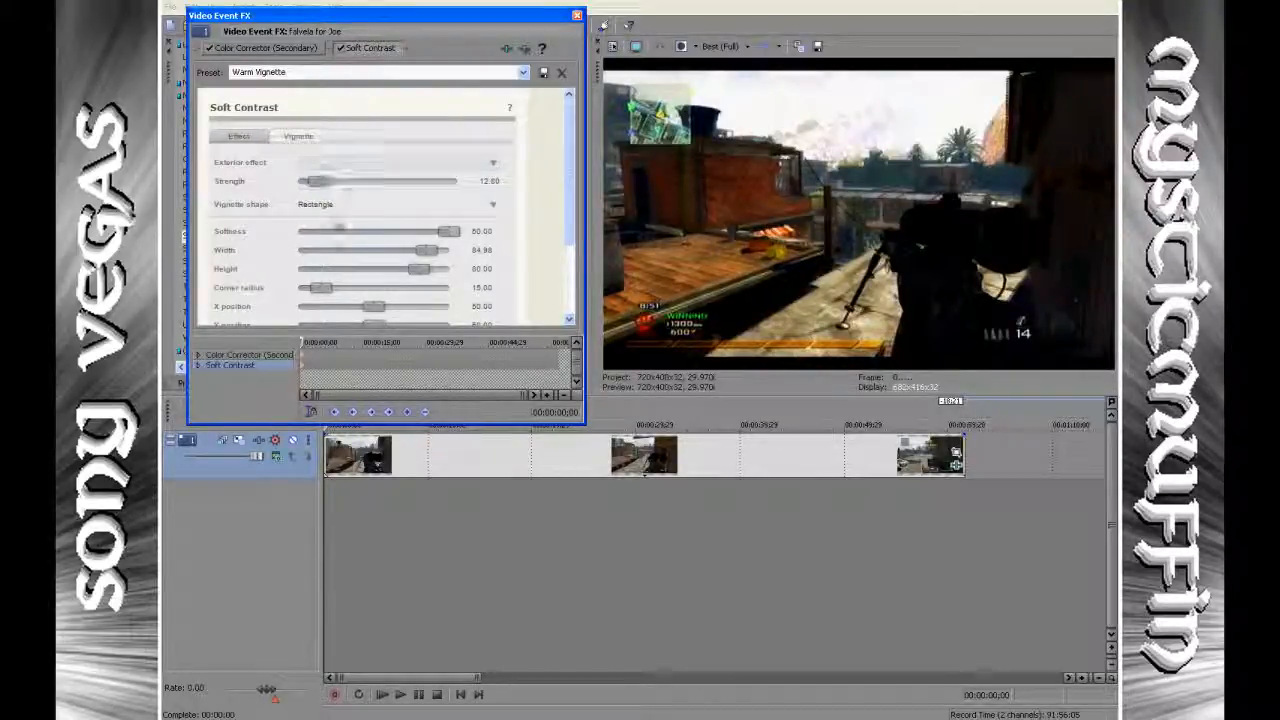
pyautogui.click(279, 151)
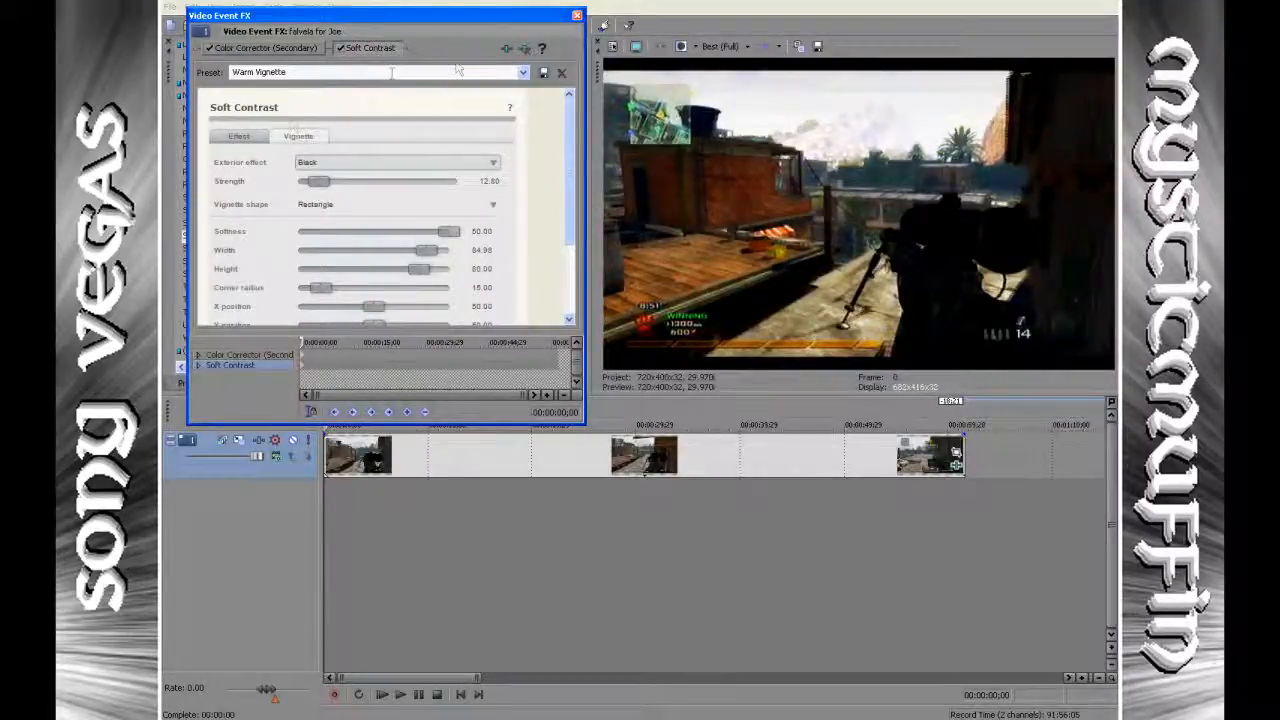
pyautogui.click(577, 16)
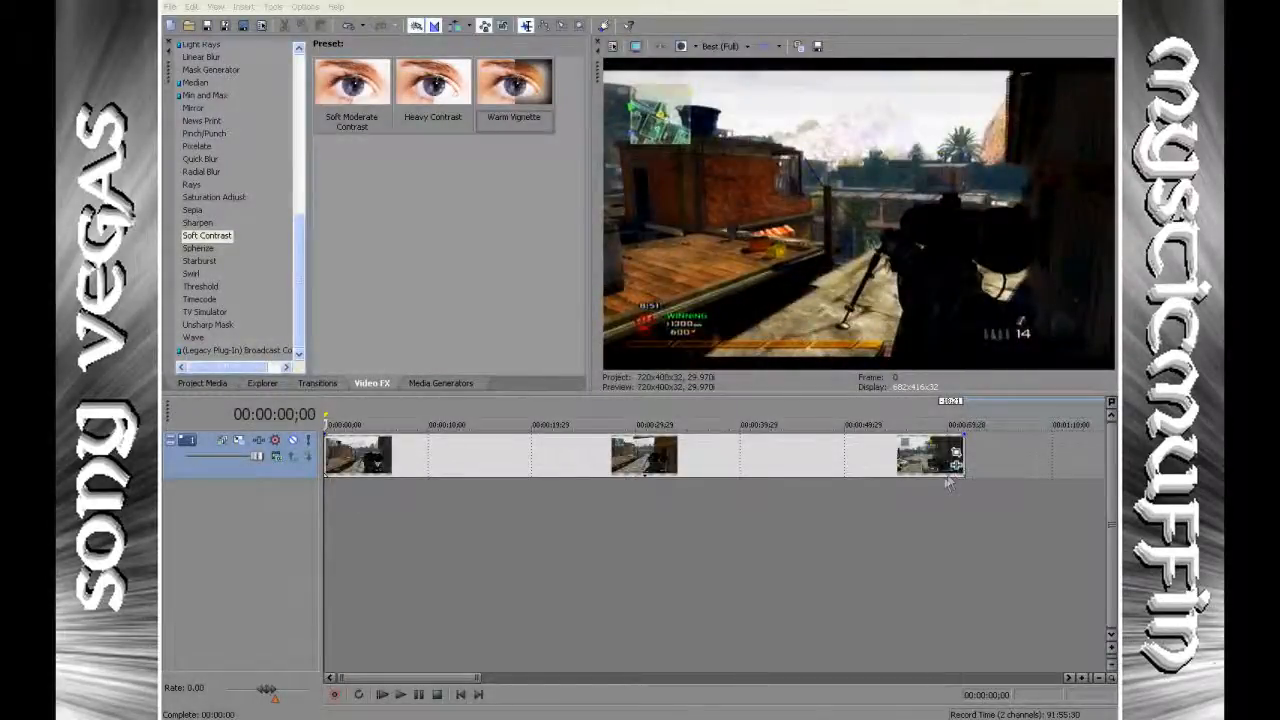
# Reopen the clip's event effects and remove both the Color Corrector (Secondary) and the Soft Contrast effects from it.
pyautogui.click(956, 466)
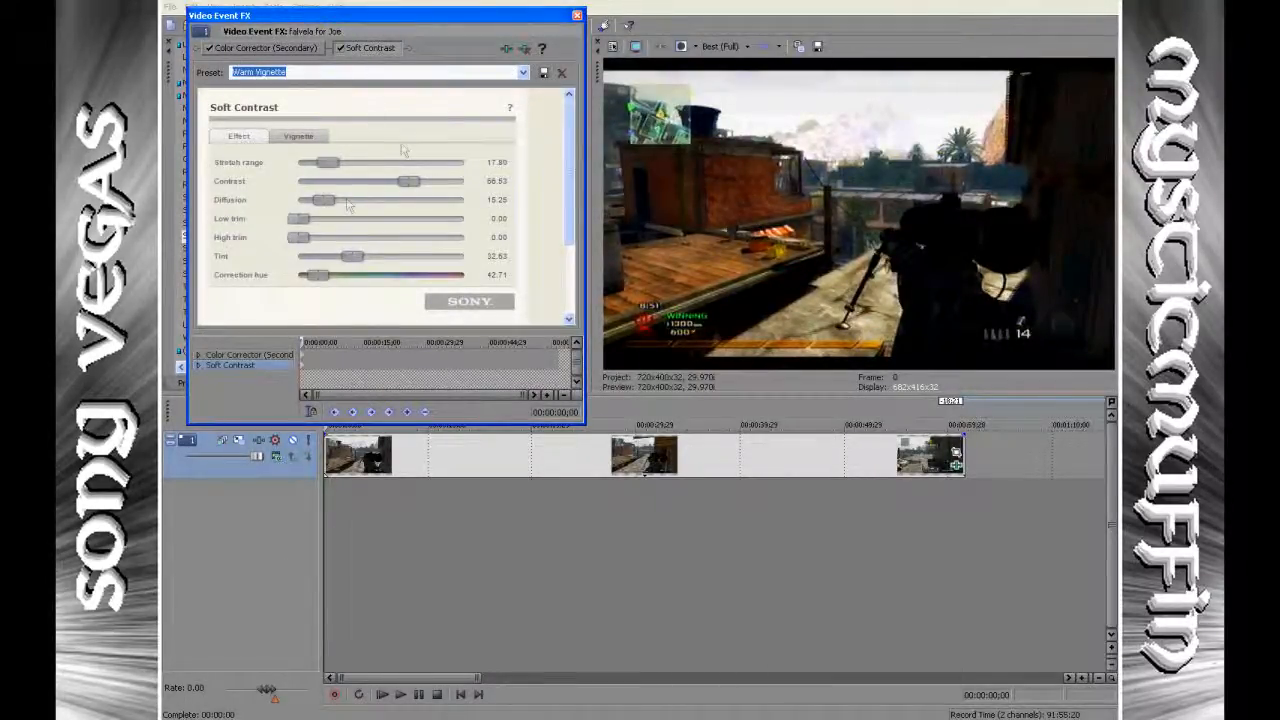
pyautogui.click(282, 51)
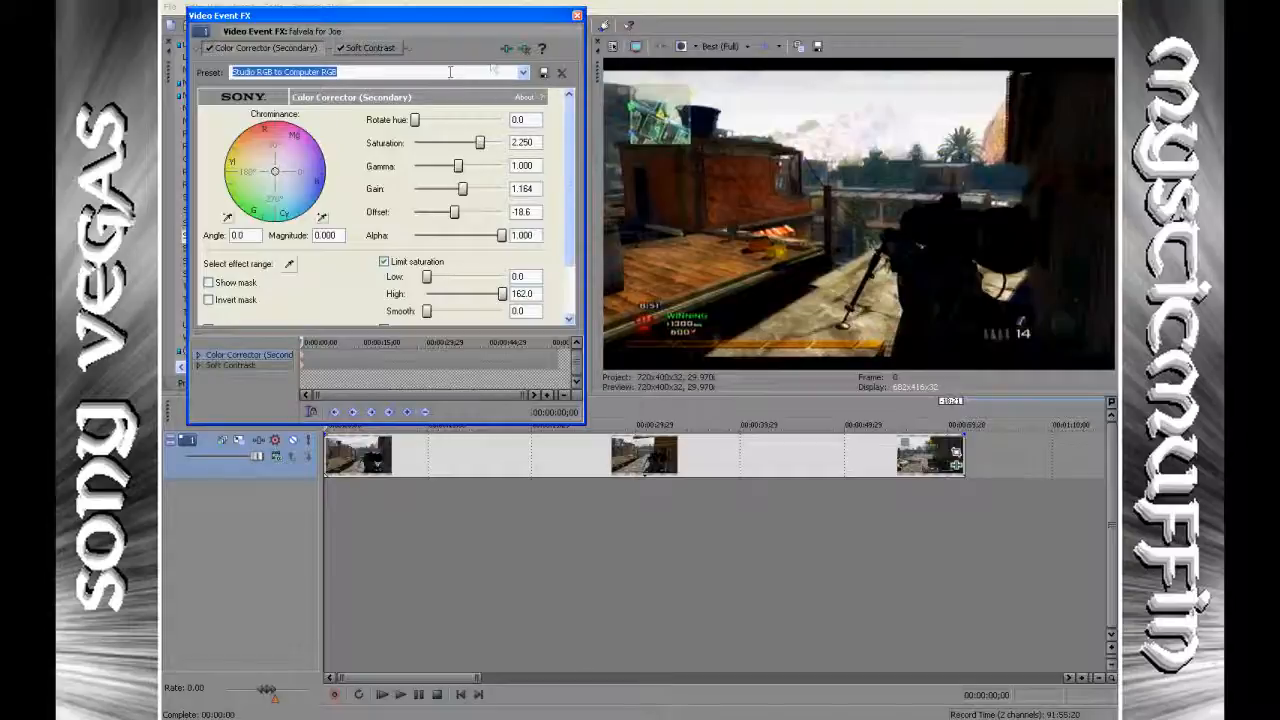
pyautogui.click(522, 52)
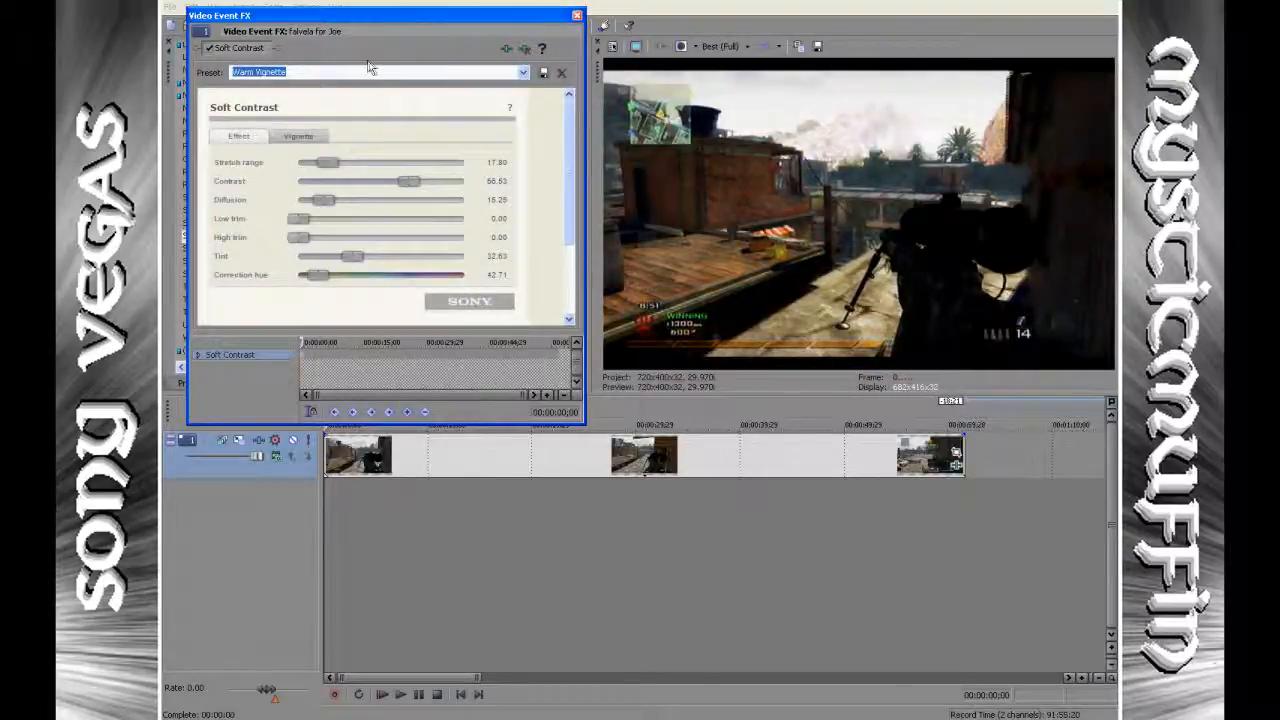
pyautogui.click(524, 49)
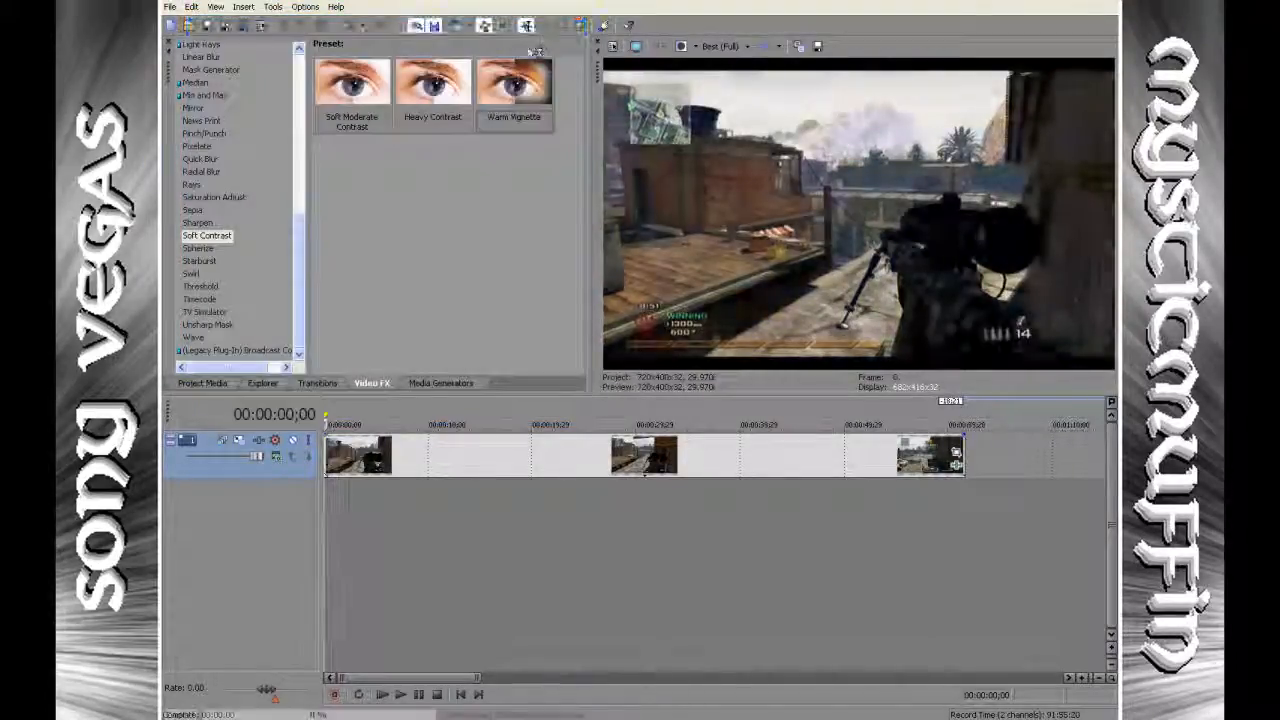